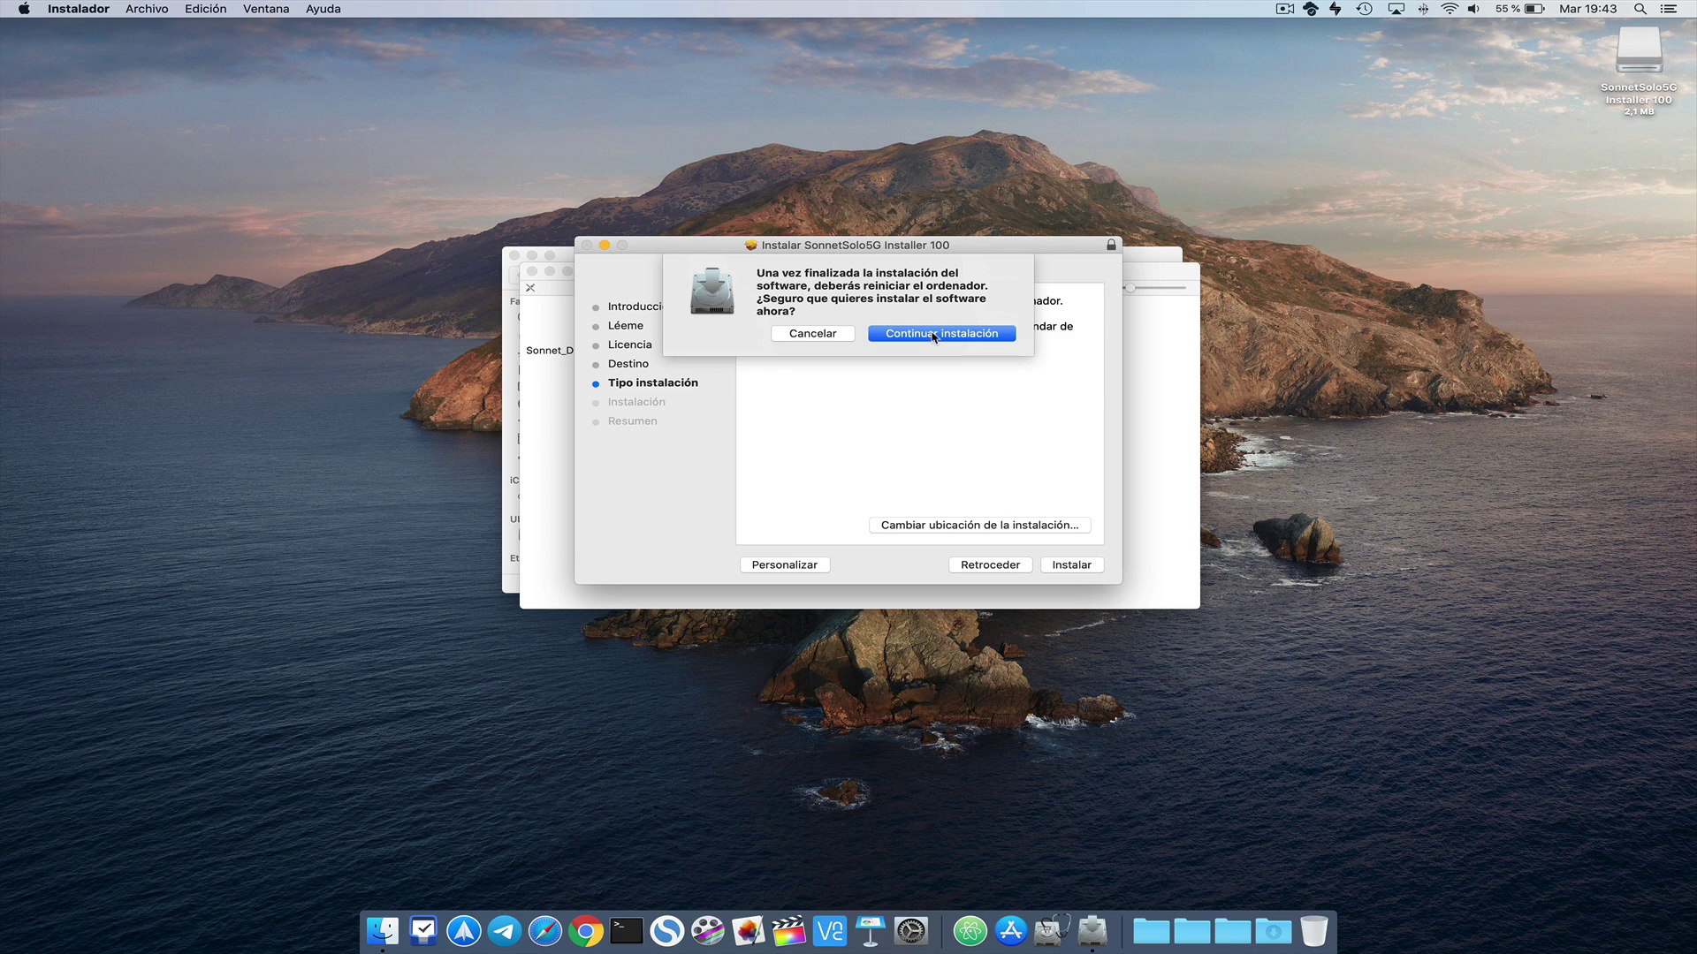
Go ahead with the SonnetSolo5G Installer 100 installation, accepting the required computer restart.
{"action": "left_click", "coordinate": [932, 334]}
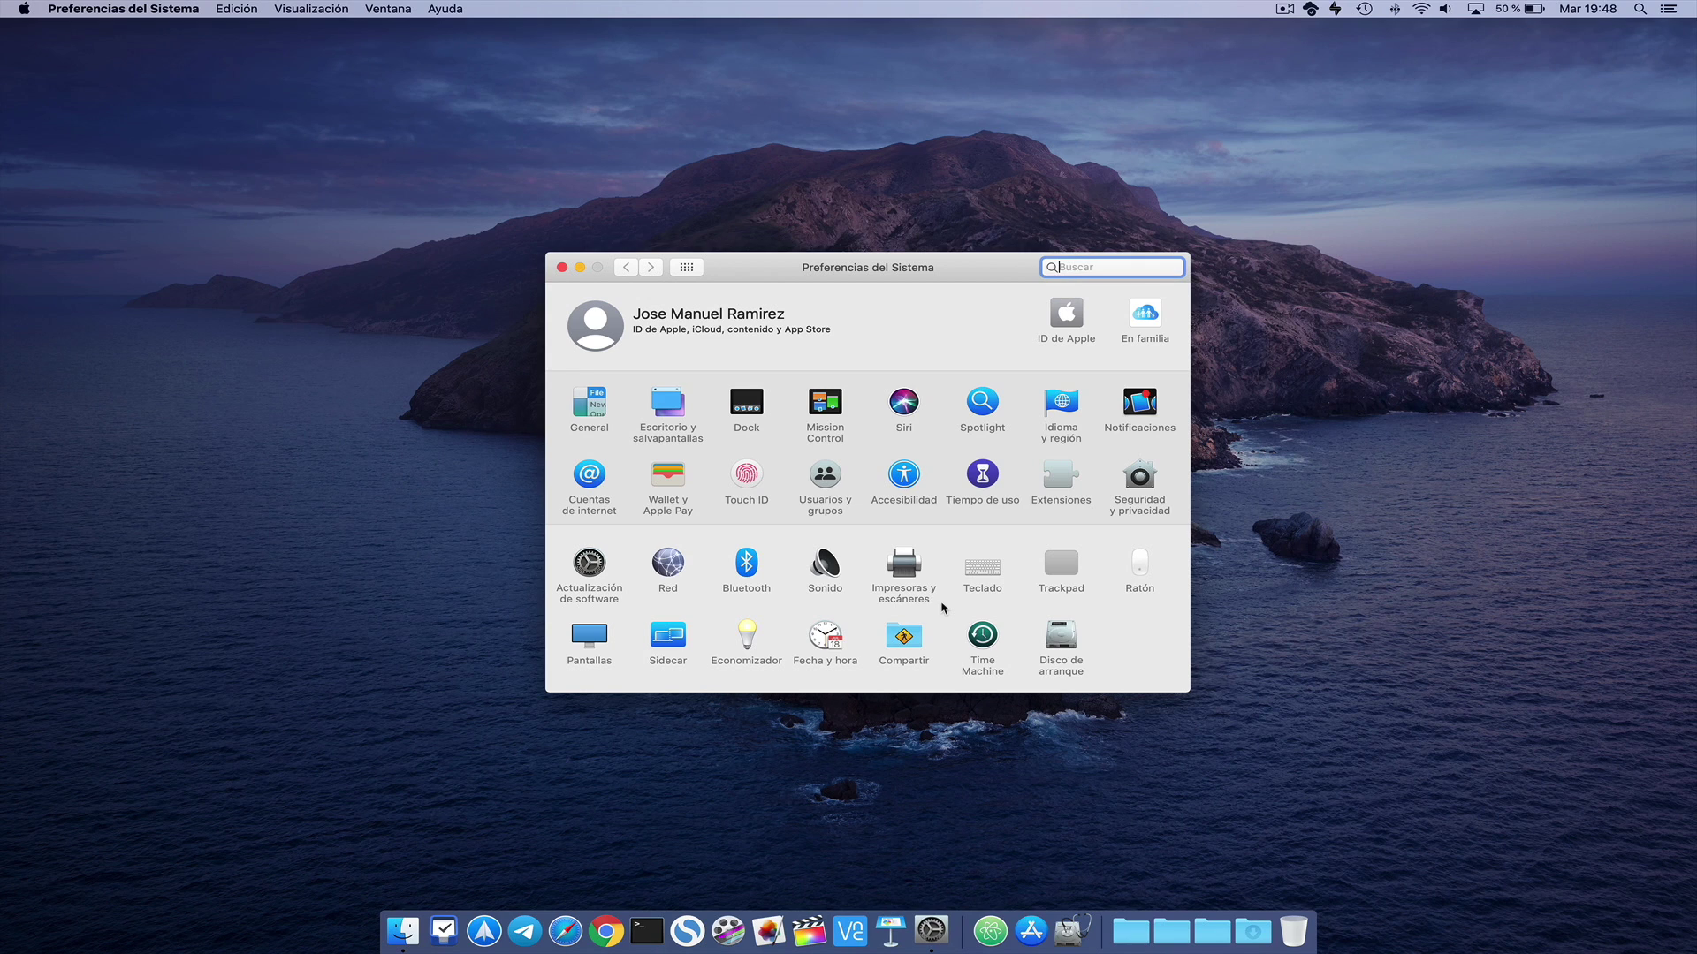
Open the advanced network settings of the QNAP QNA-UC5G1T USB to 5GbE Adapter and examine its hardware configuration and speed options.
{"action": "left_click", "coordinate": [669, 570]}
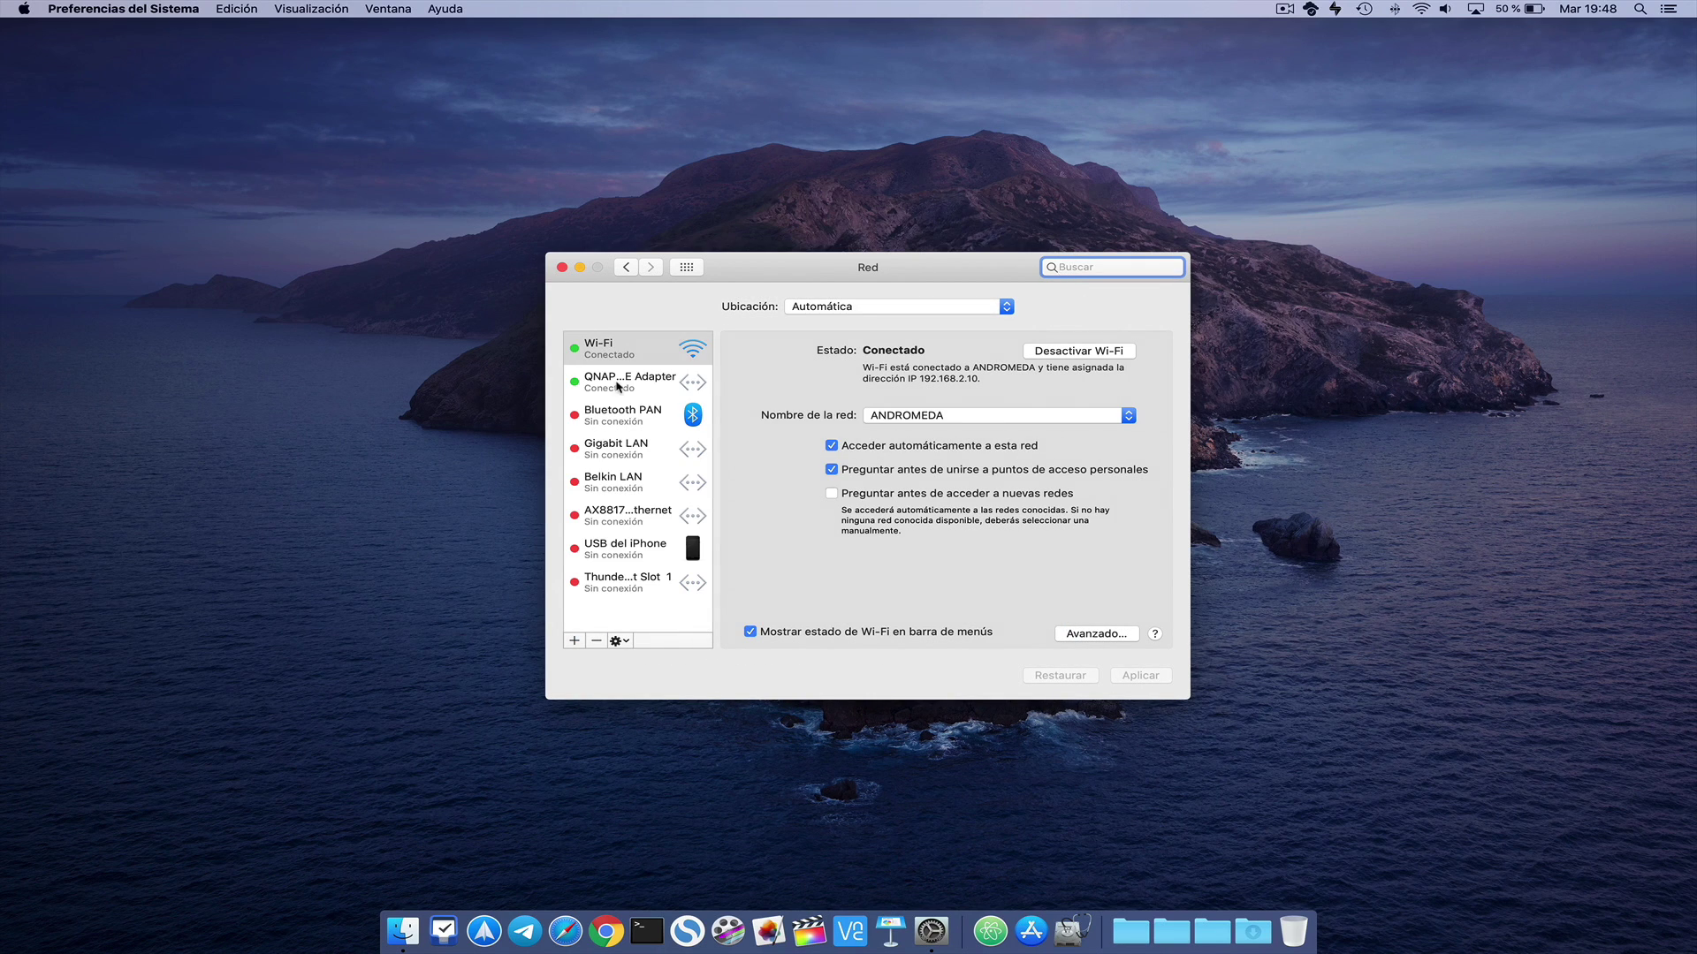
{"action": "left_click", "coordinate": [618, 387]}
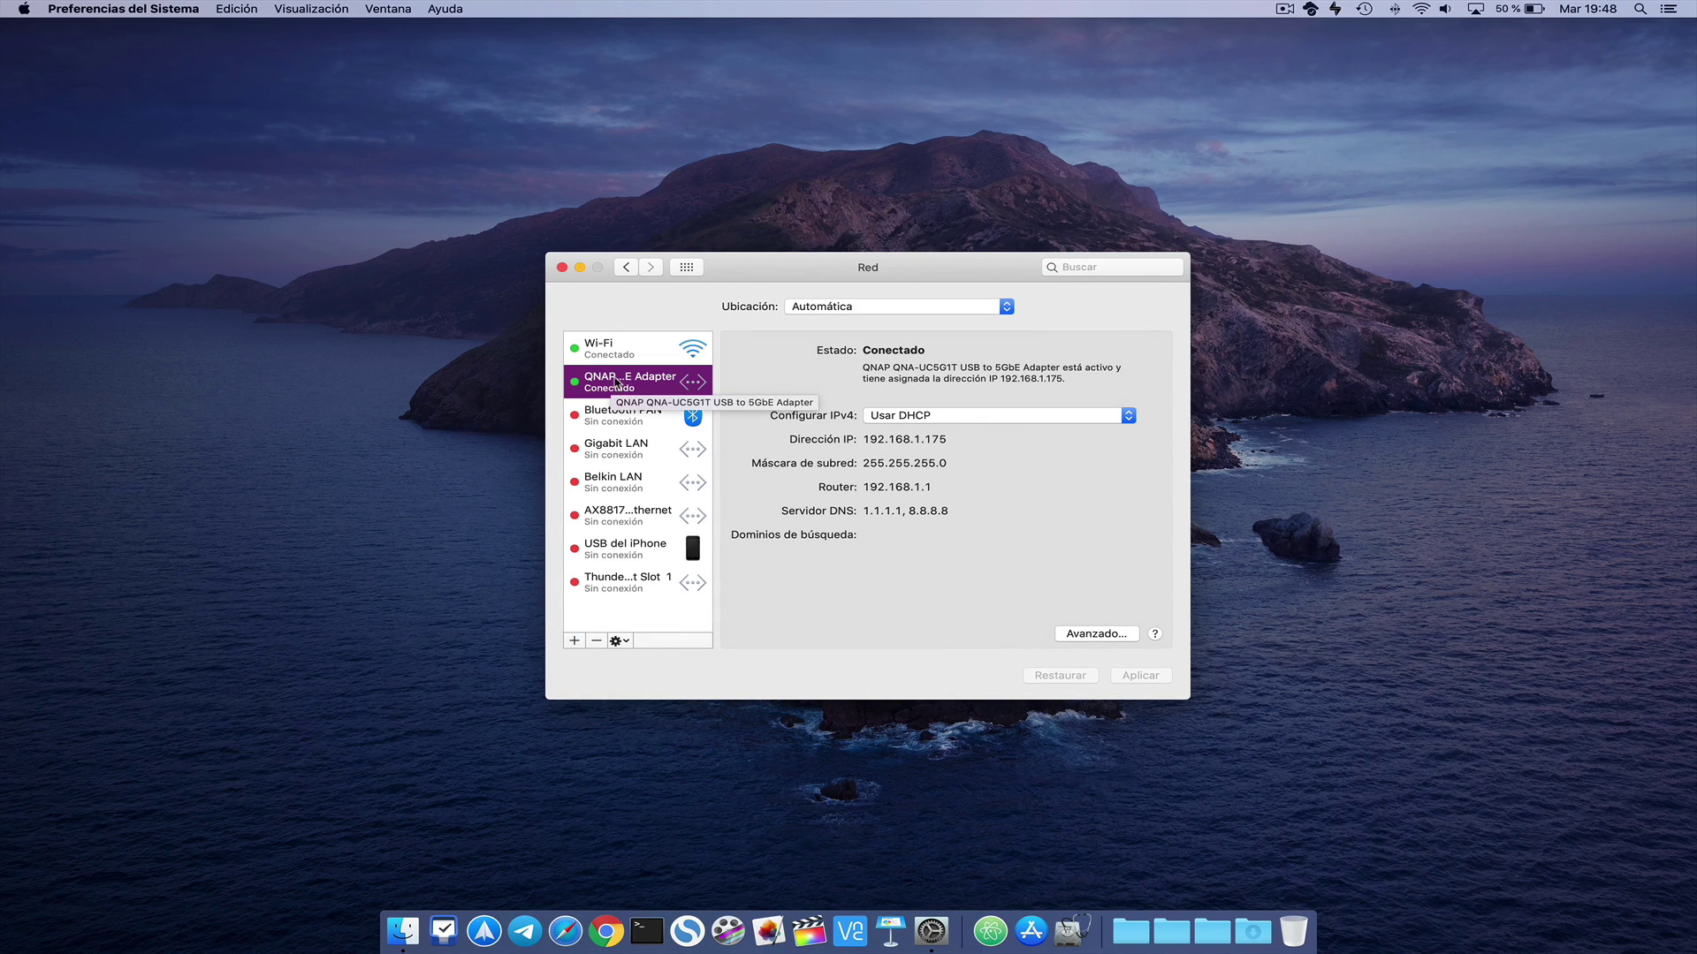
{"action": "left_click", "coordinate": [1072, 487]}
{"action": "left_click", "coordinate": [1084, 635]}
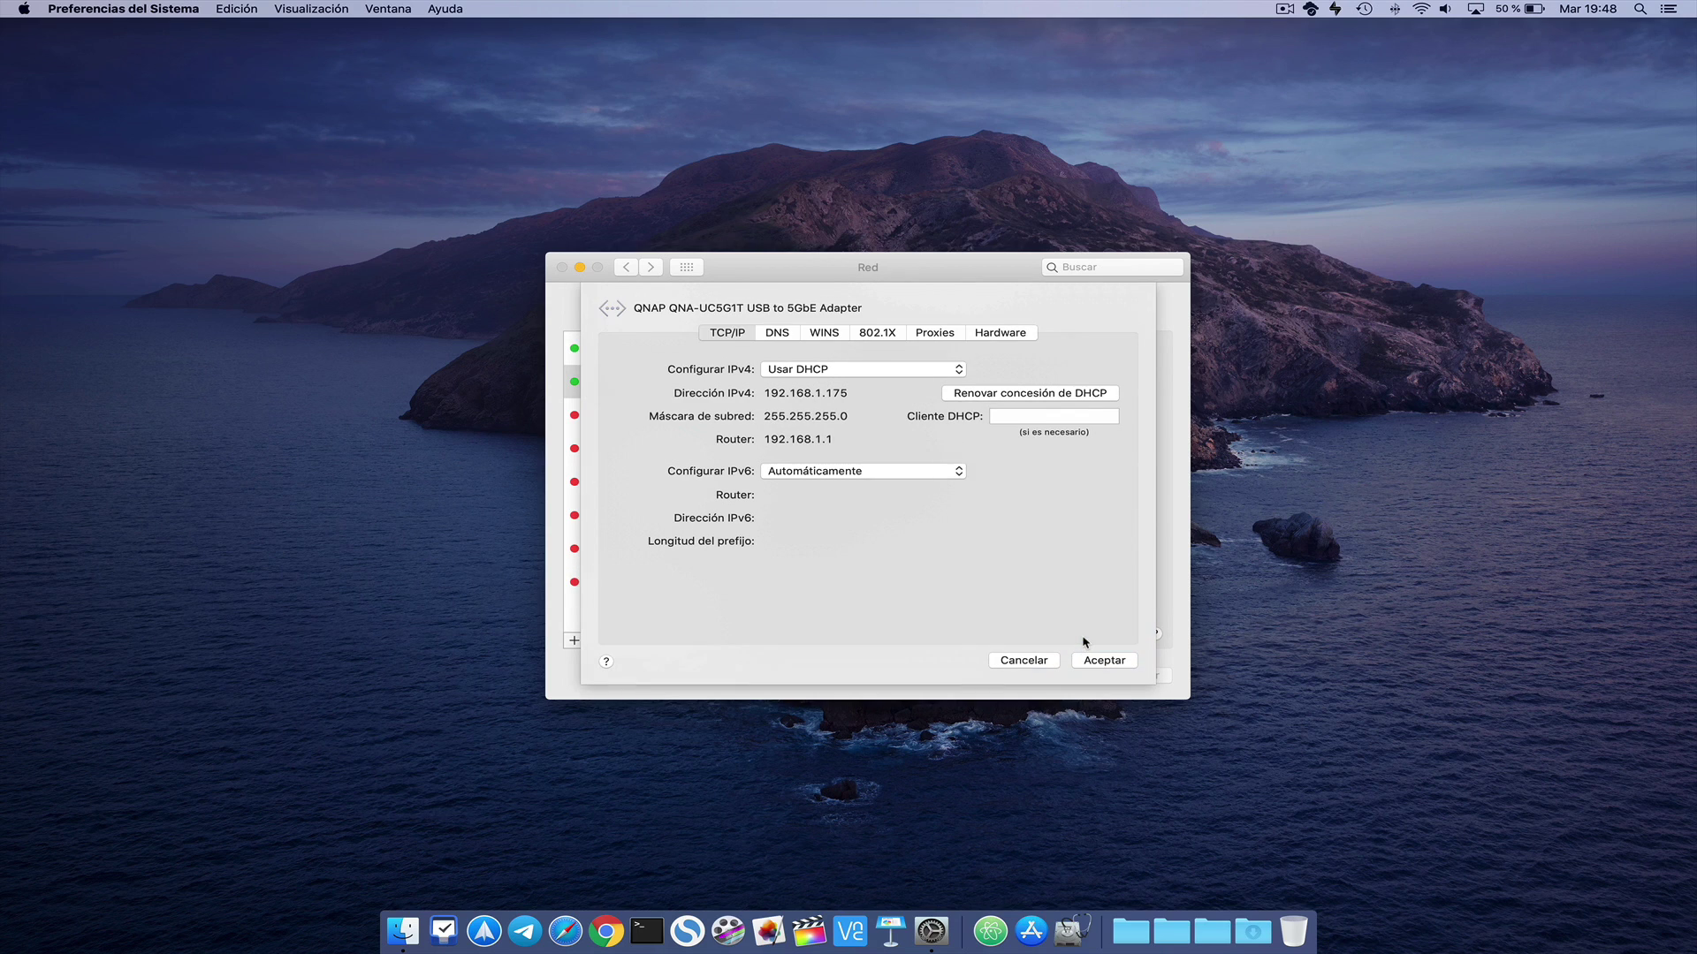
{"action": "left_click", "coordinate": [1004, 333]}
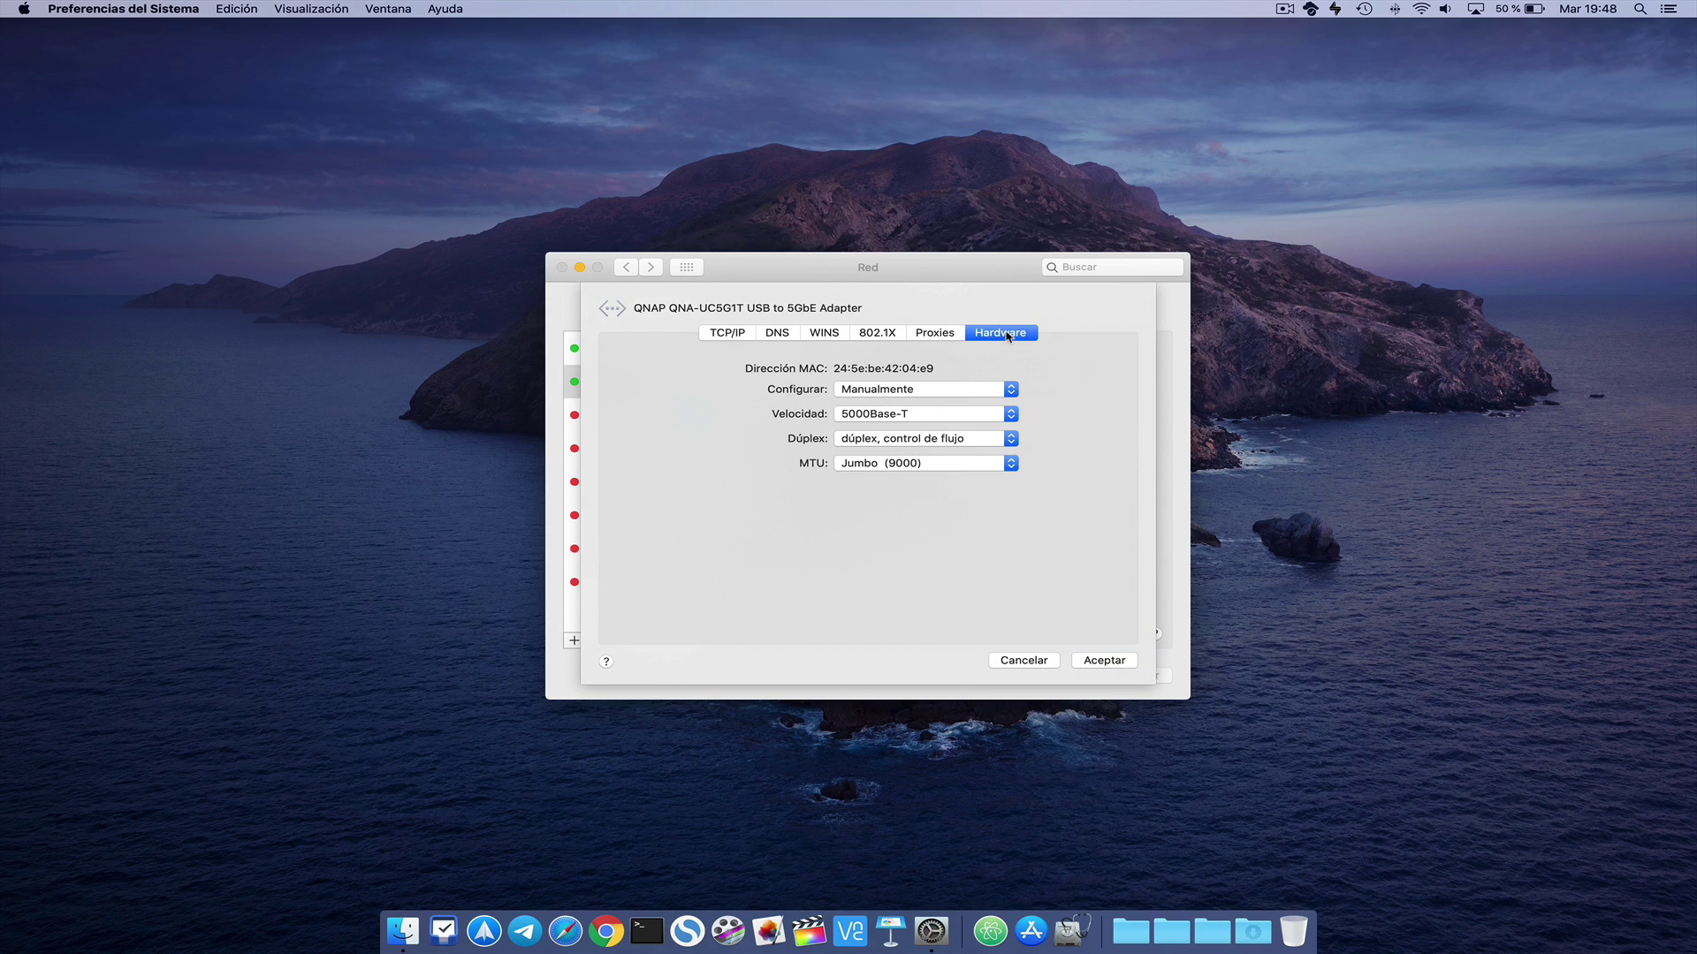
{"action": "left_click", "coordinate": [1012, 416]}
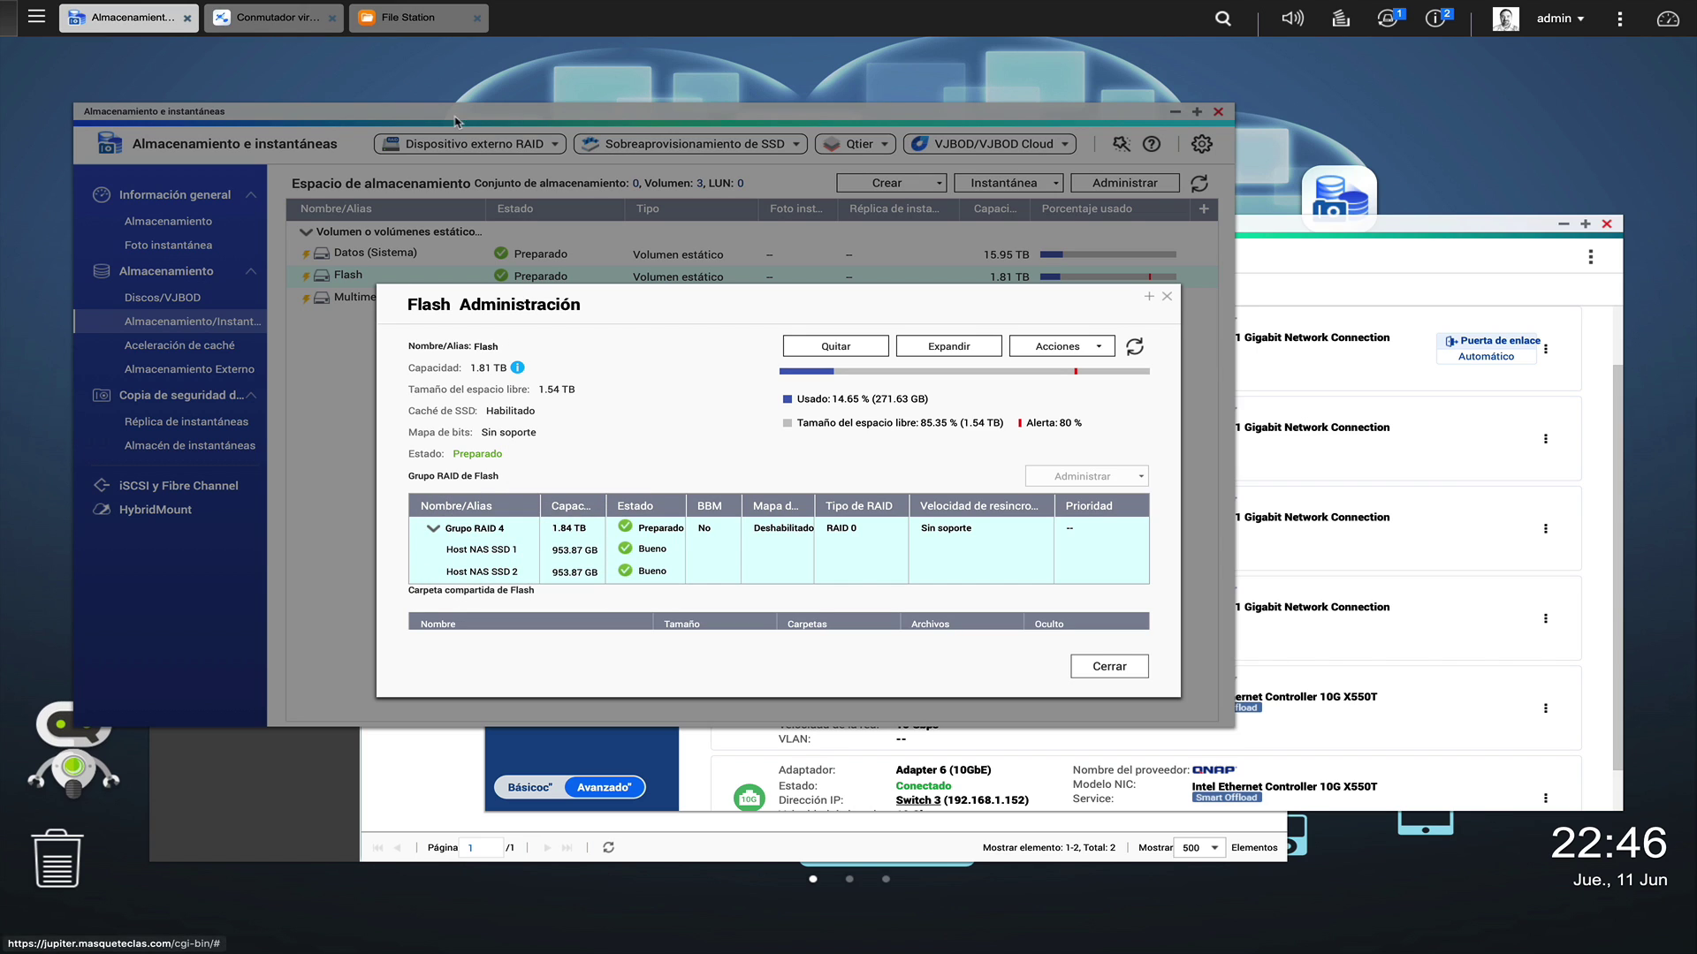
Bring up File Station and the virtual switch window on the NAS desktop to view the FinalCut folder and network adapters.
{"action": "left_click", "coordinate": [416, 18]}
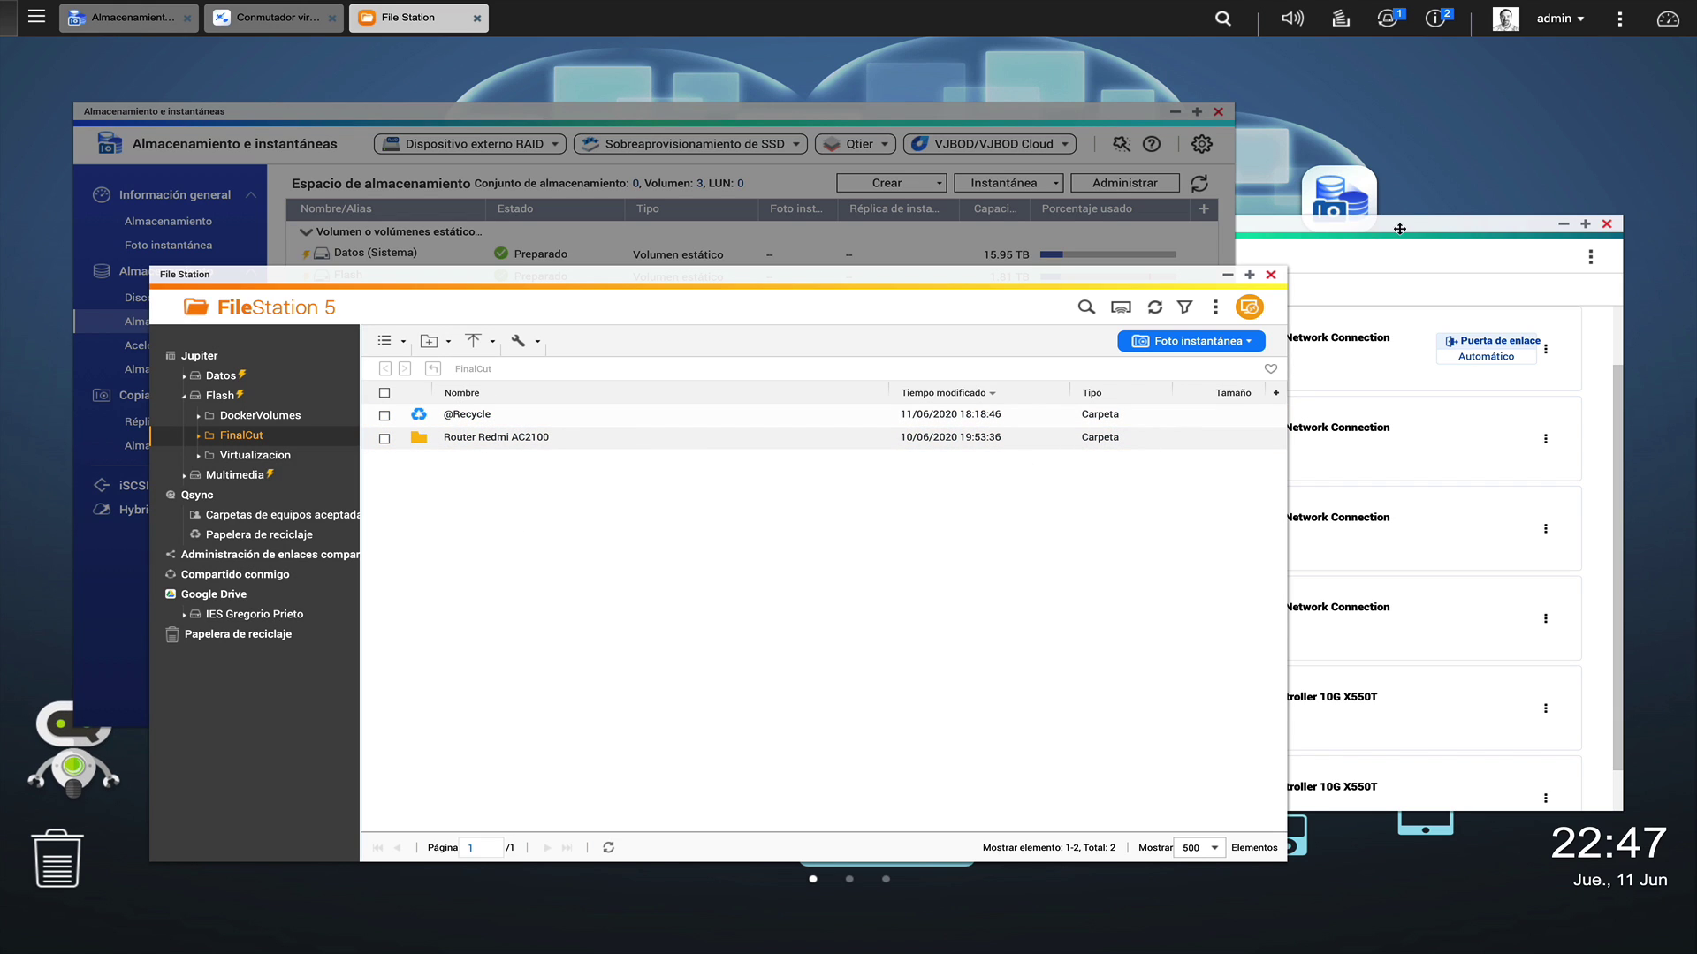
{"action": "left_click", "coordinate": [1363, 226]}
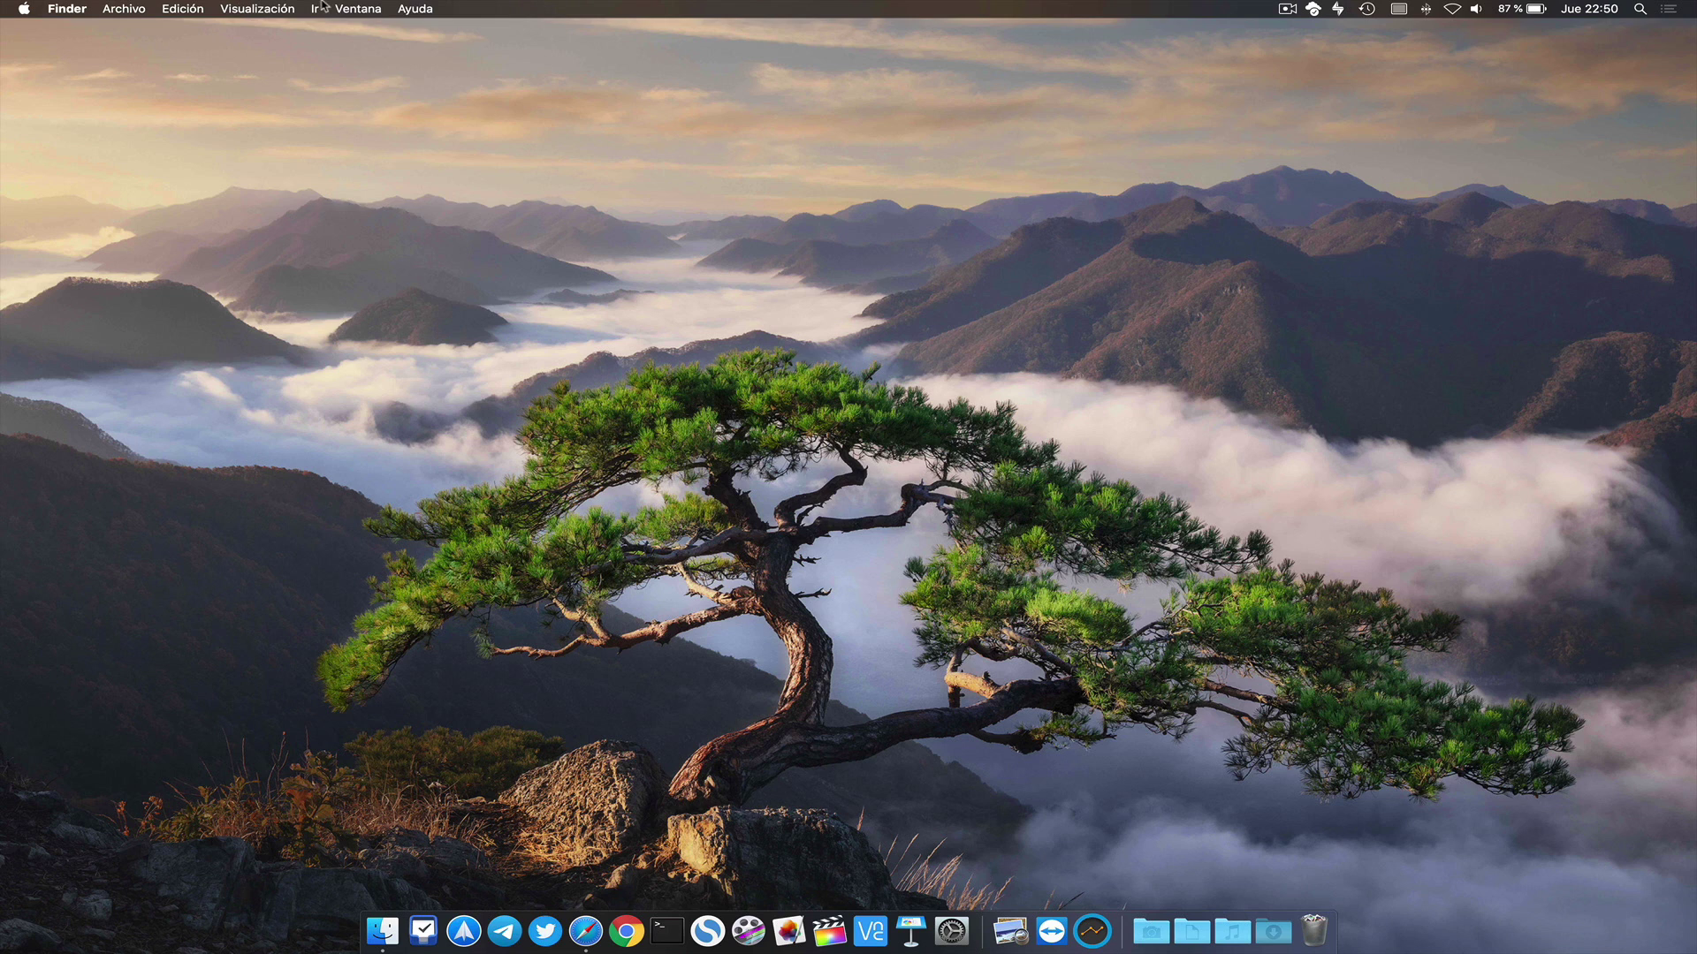
Connect to the favourite server smb://192.168.1.150/ and mount its FinalCut volume.
{"action": "left_click", "coordinate": [316, 9]}
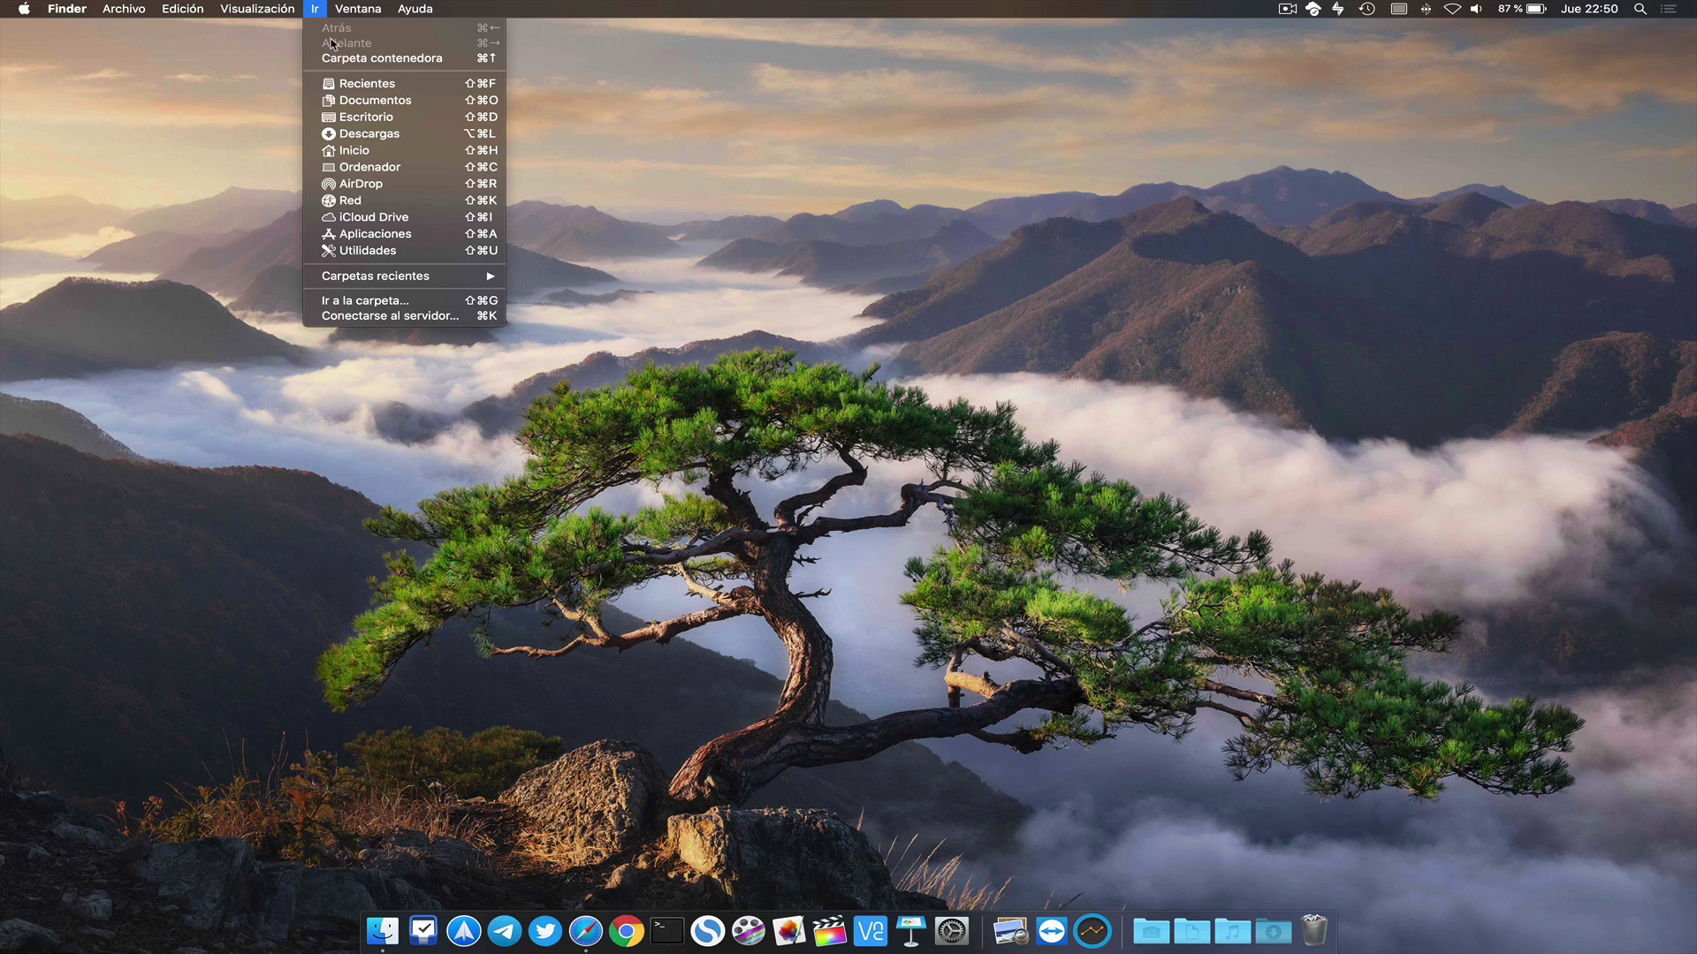
{"action": "left_click", "coordinate": [387, 320]}
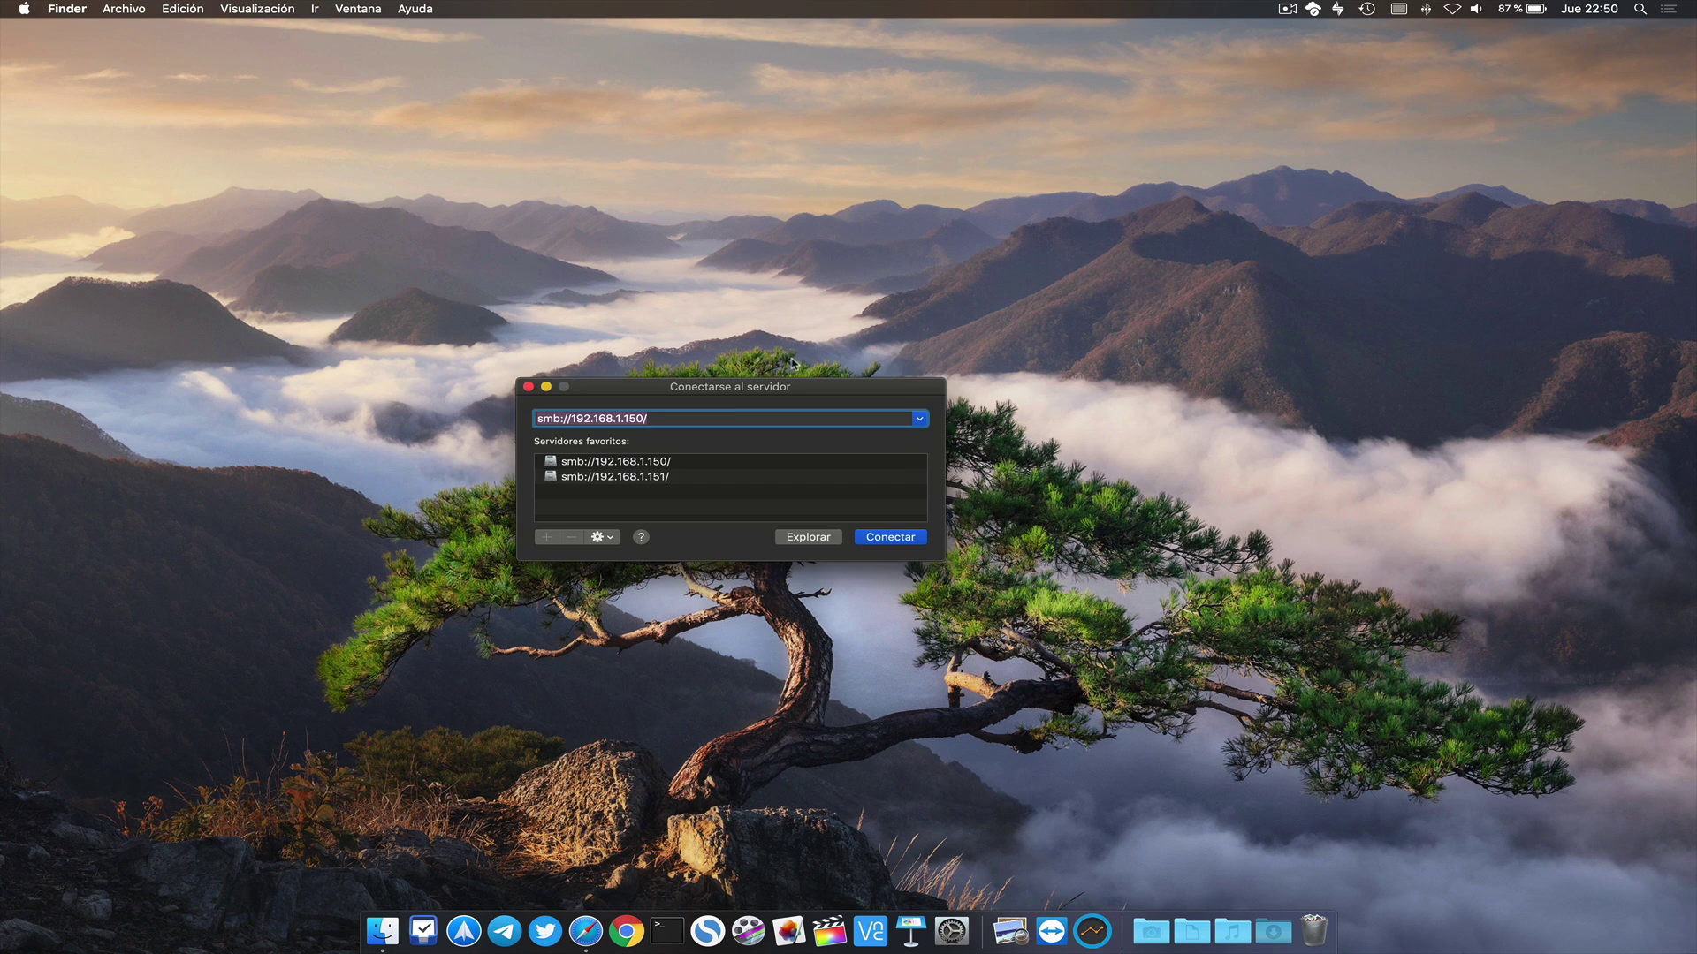
{"action": "double_click", "coordinate": [659, 462]}
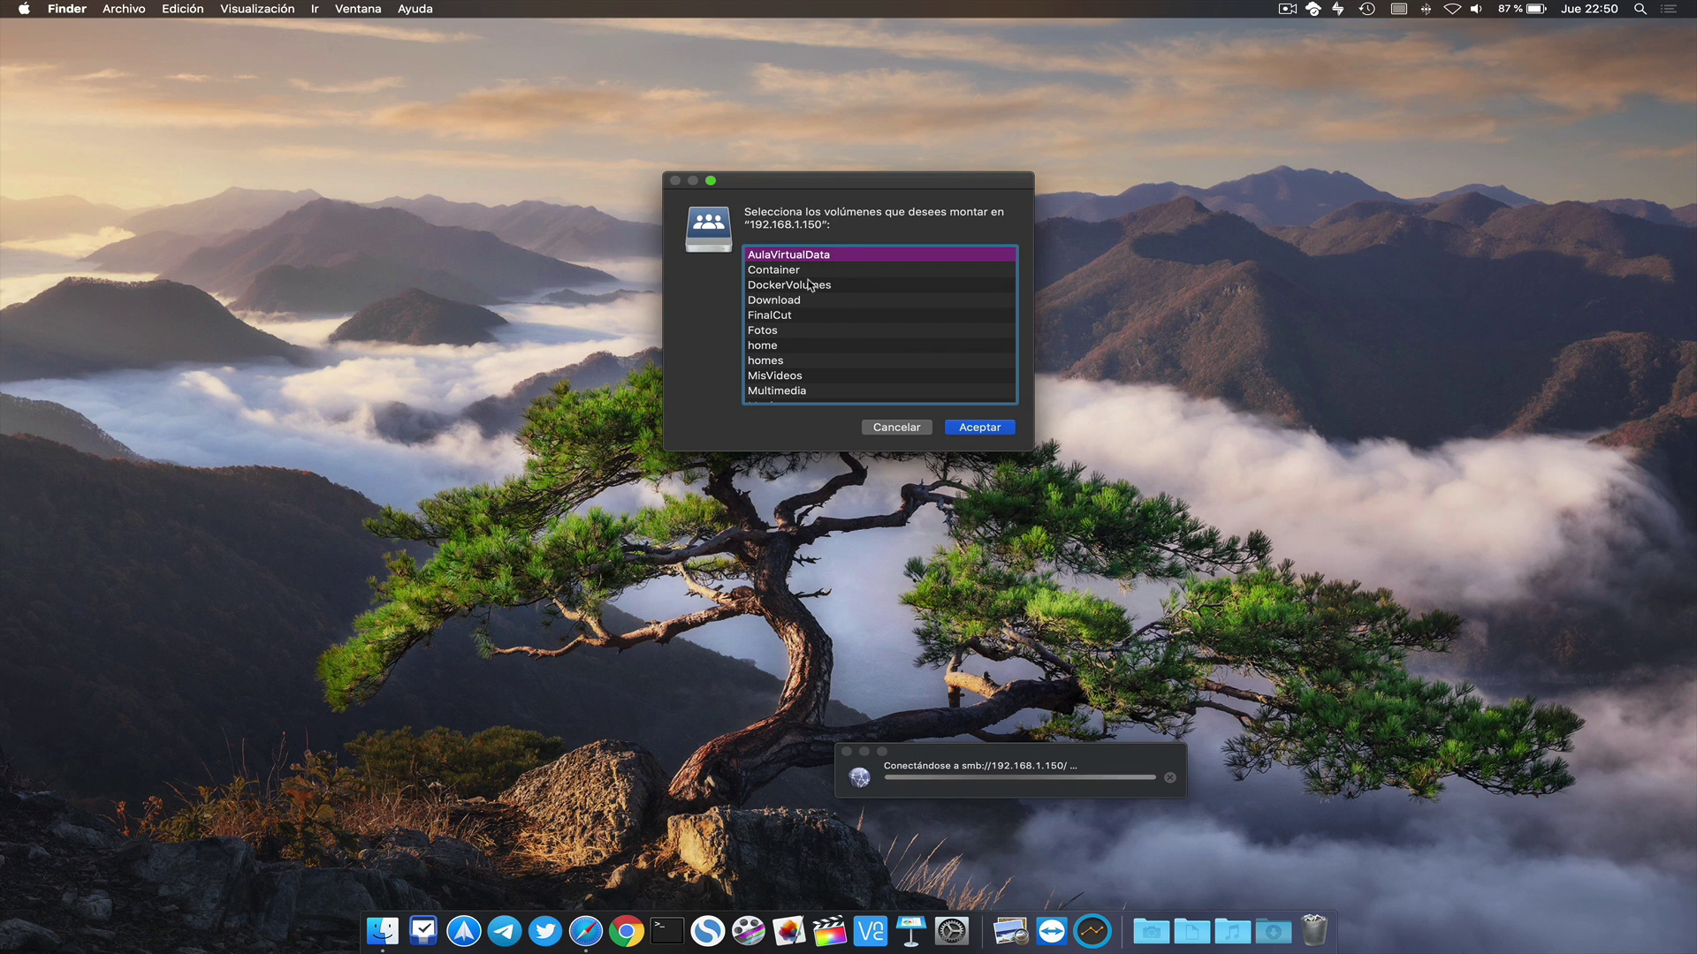
{"action": "double_click", "coordinate": [769, 316]}
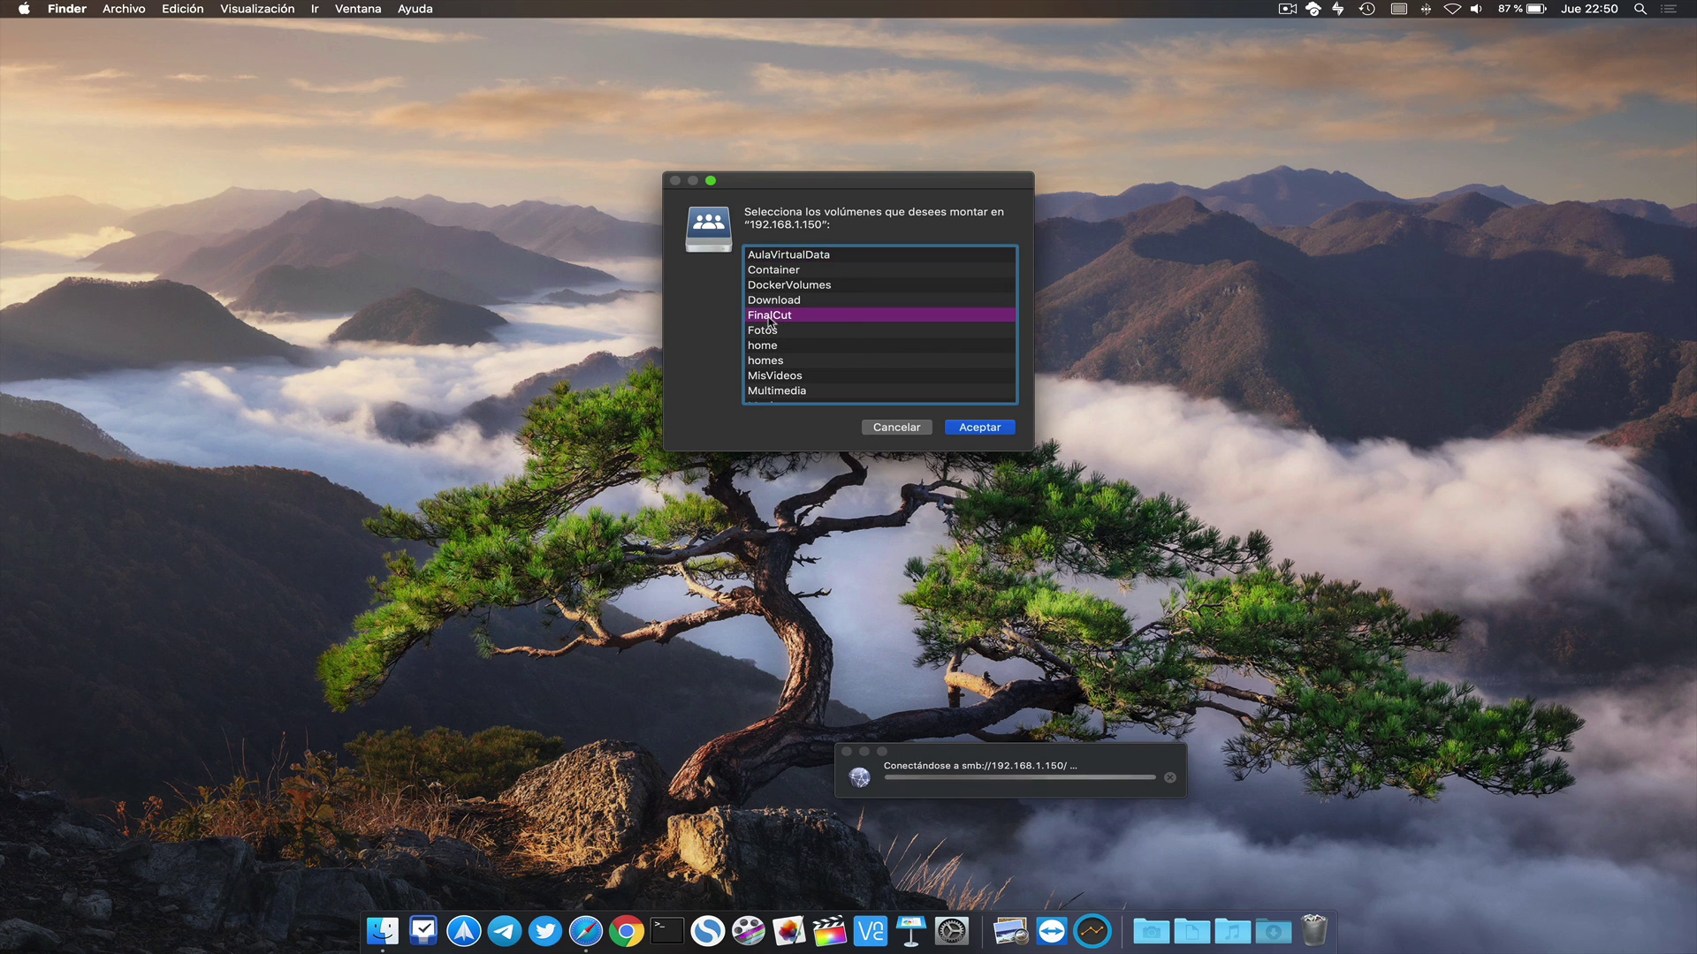
Run the AJA System Test Lite disk test with the FinalCut share on 192.168.1.150 as target disk, and close the program.
{"action": "left_click", "coordinate": [1094, 935]}
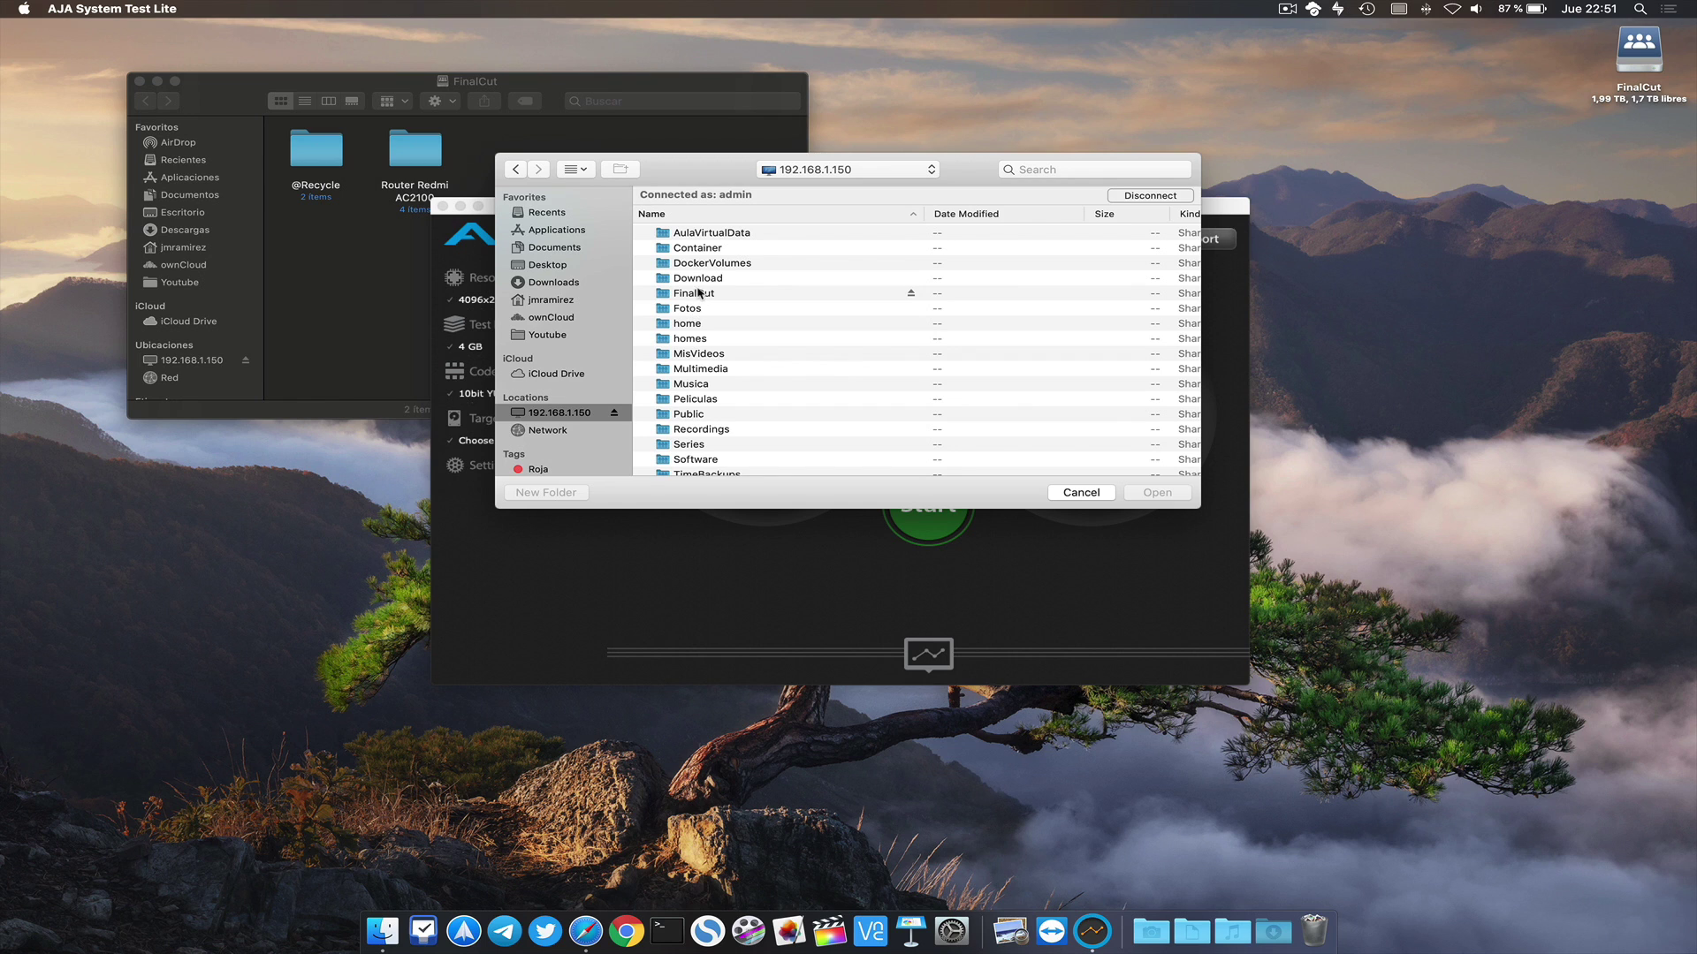
{"action": "double_click", "coordinate": [697, 295]}
{"action": "left_click", "coordinate": [1160, 493]}
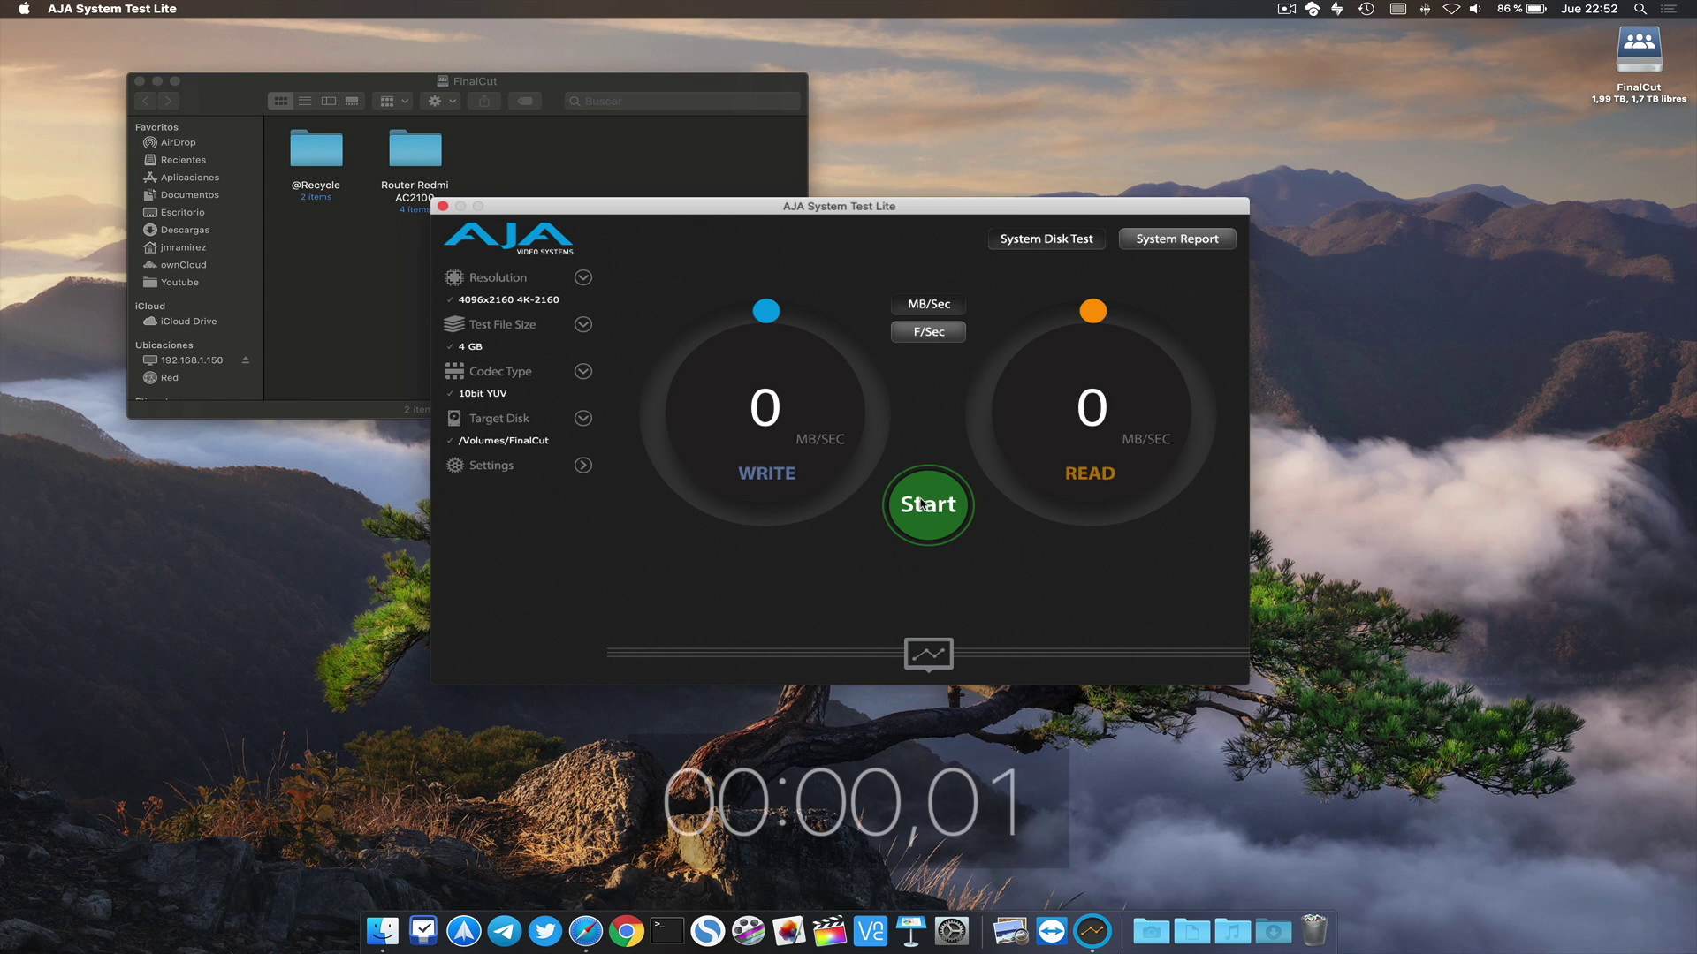
{"action": "left_click", "coordinate": [919, 517]}
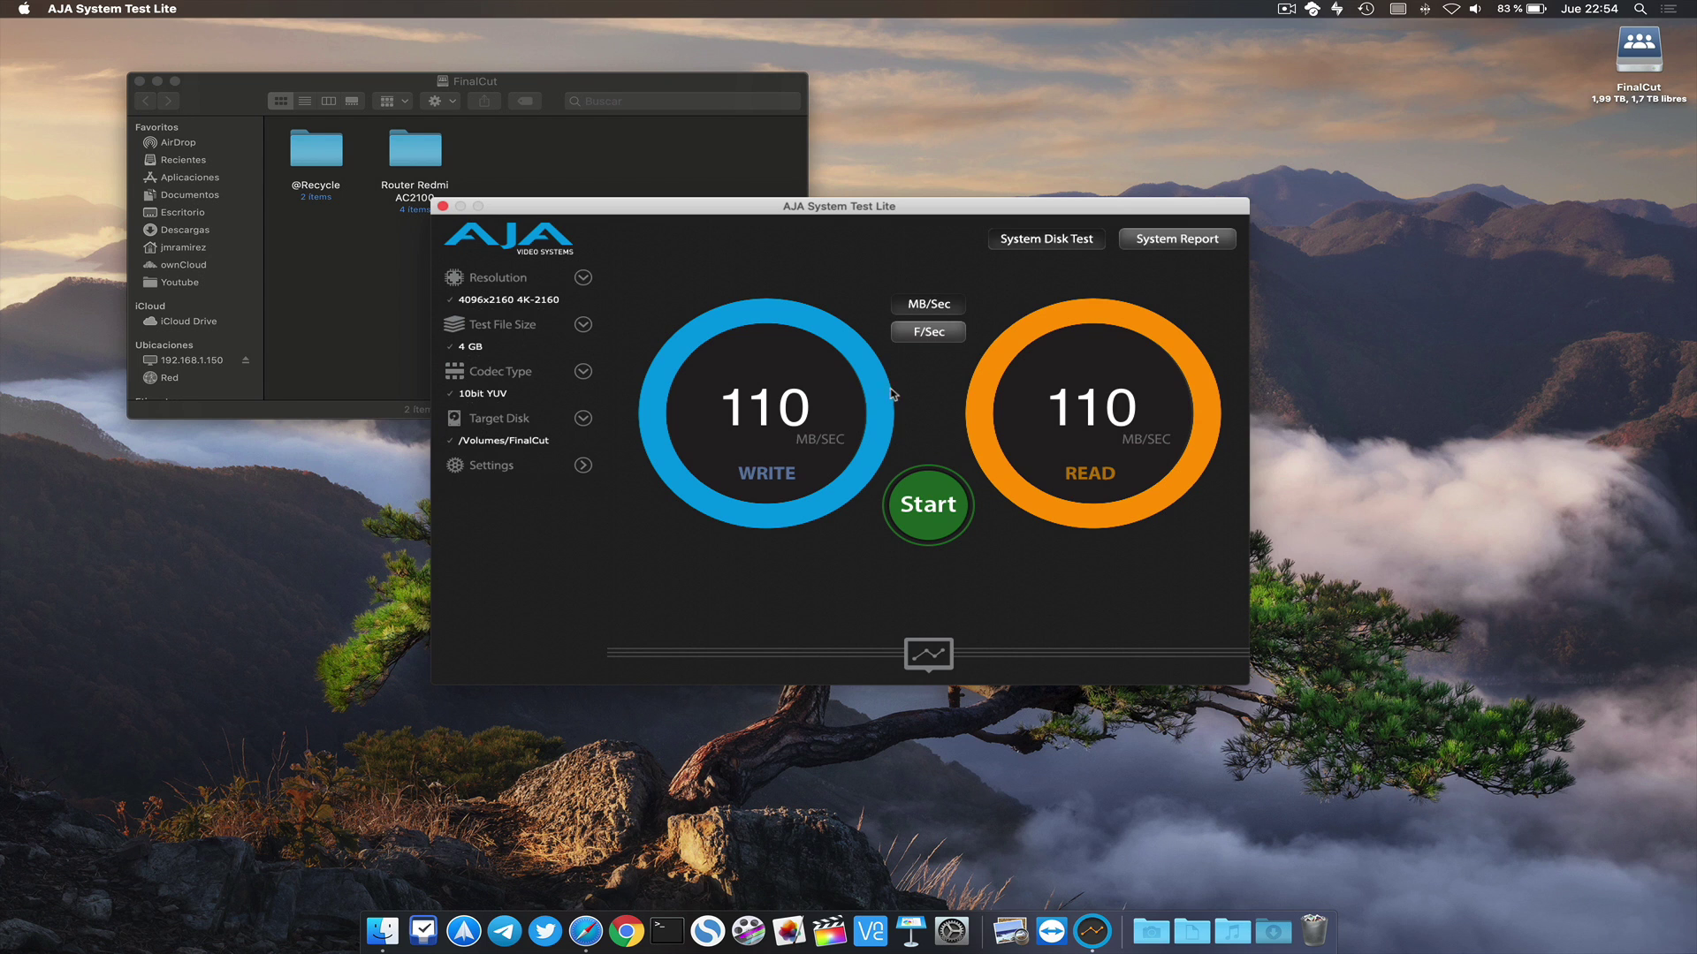
{"action": "left_click", "coordinate": [442, 206]}
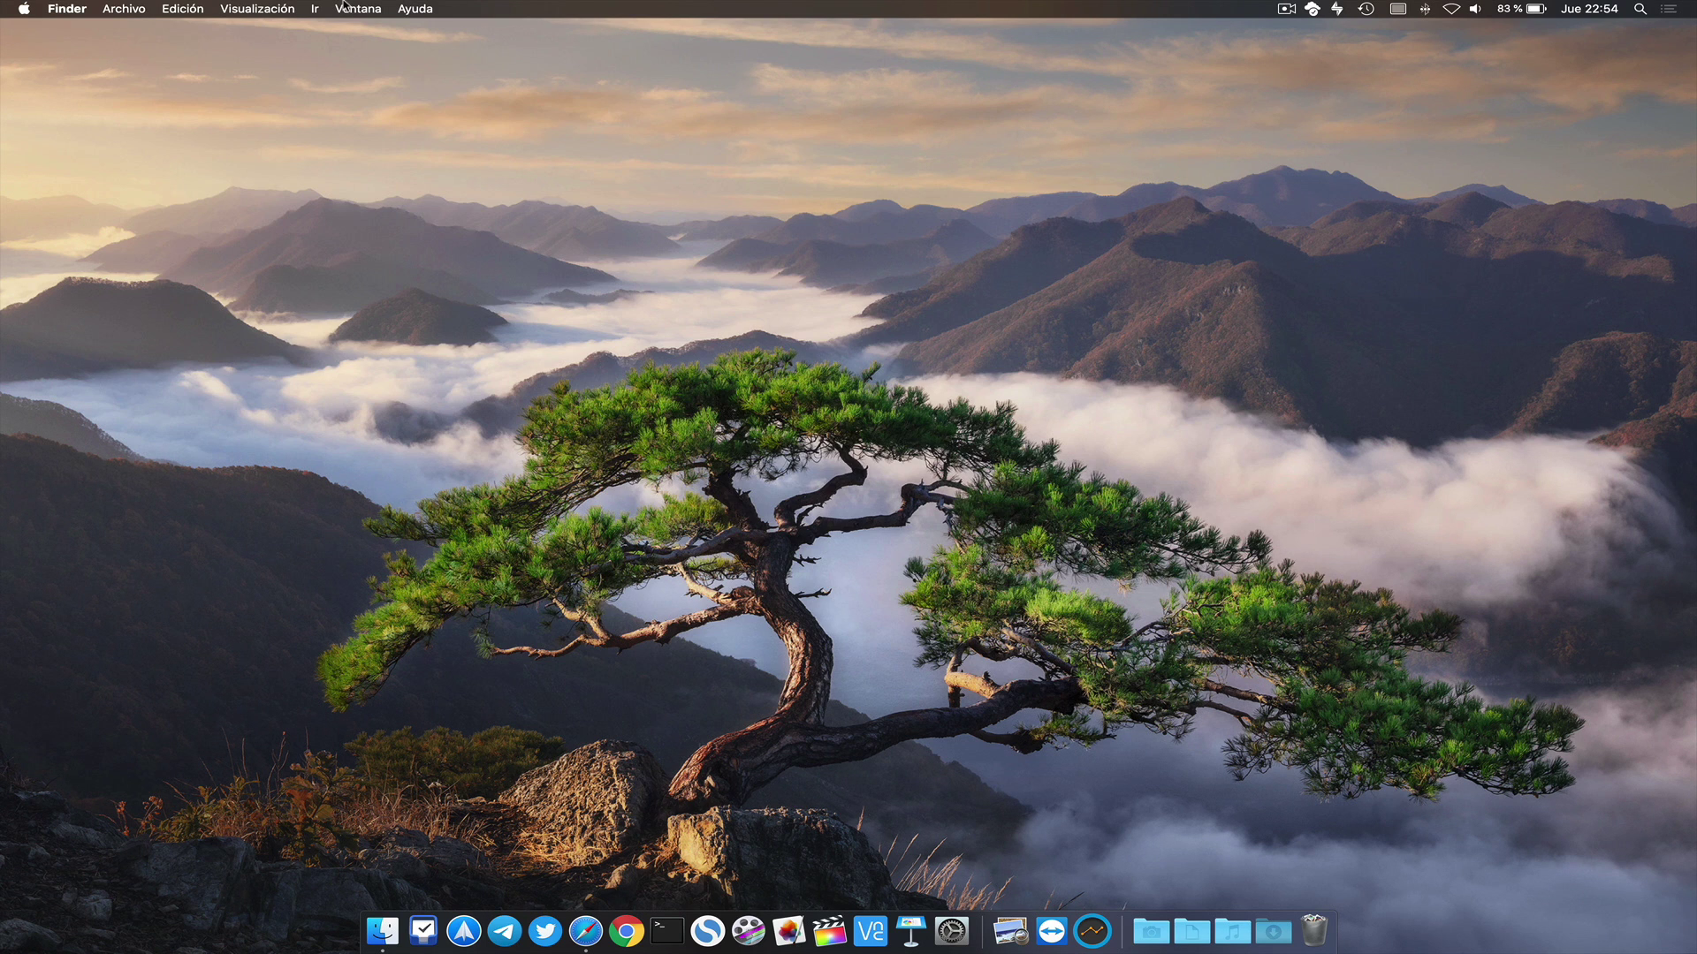
Connect to the favourite server smb://192.168.1.151/ and mount its FinalCut volume.
{"action": "left_click", "coordinate": [315, 8]}
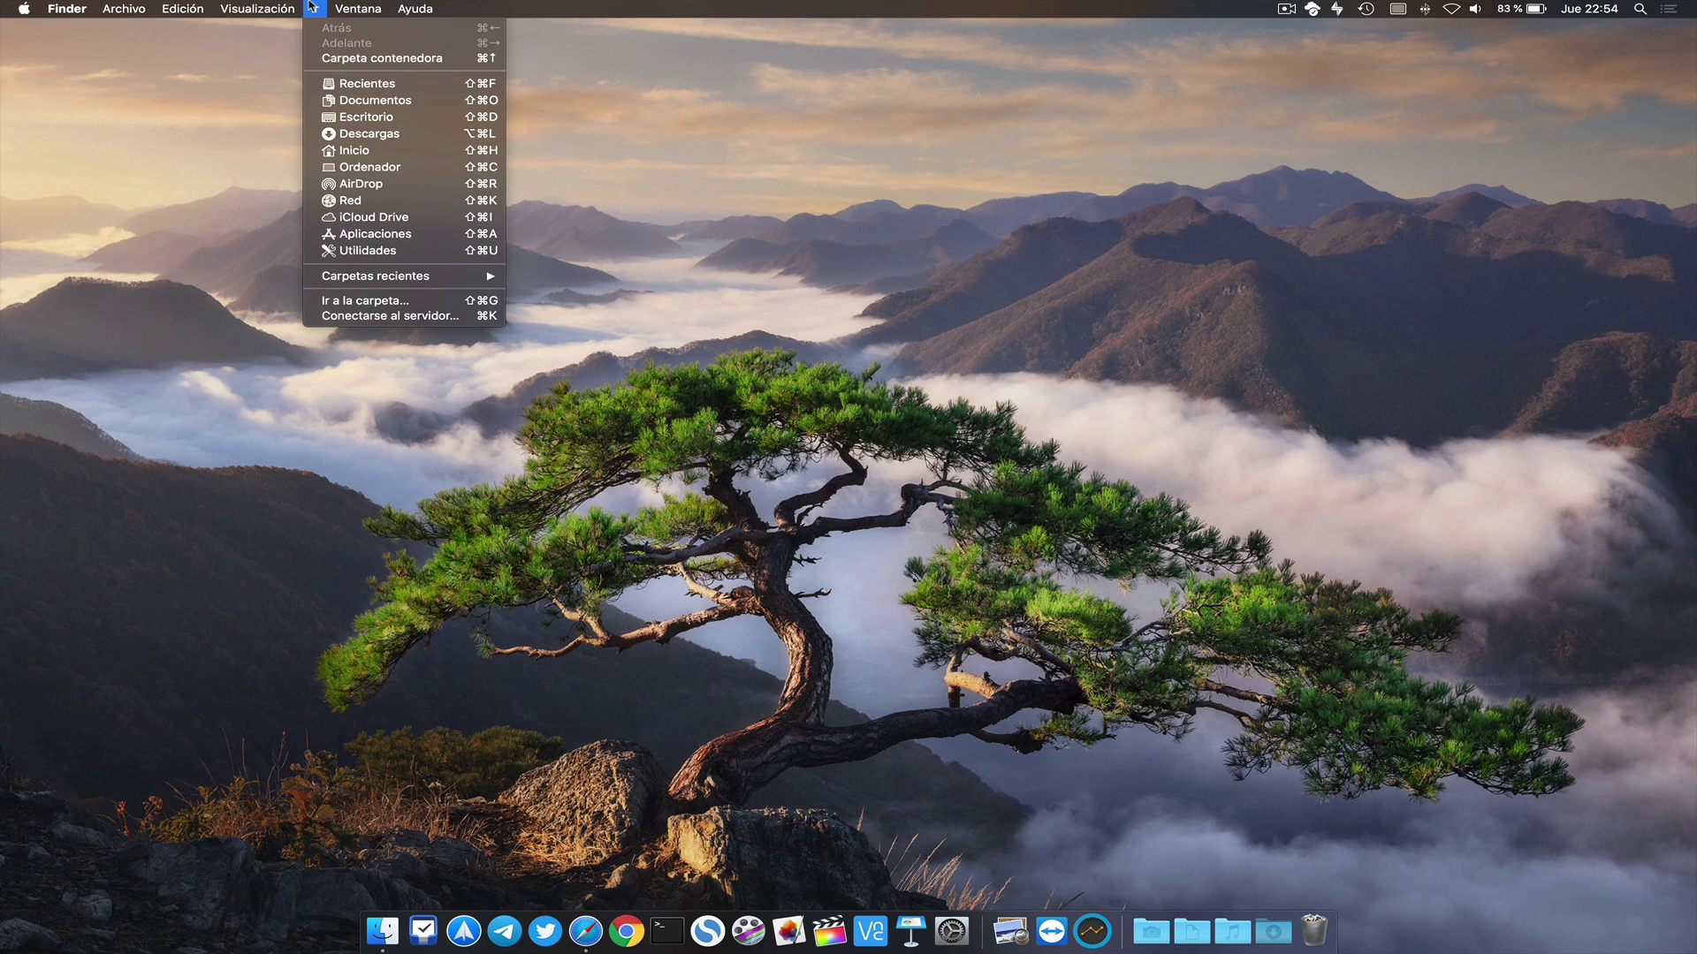
{"action": "left_click", "coordinate": [389, 316]}
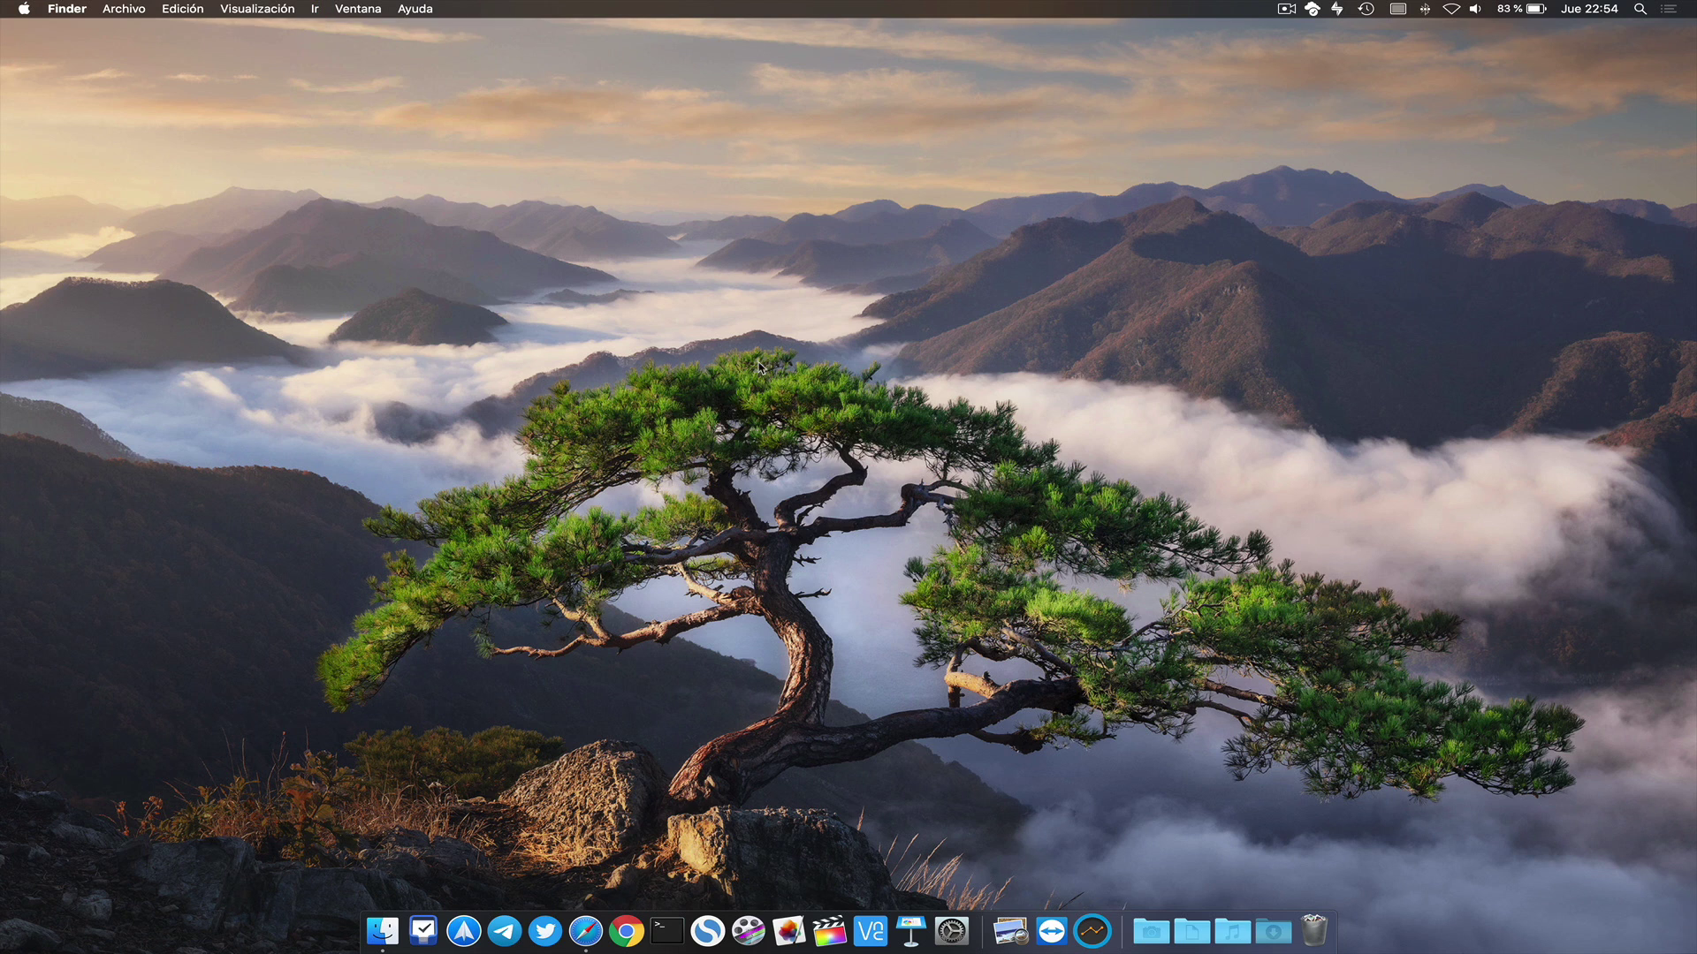
{"action": "left_click", "coordinate": [679, 479]}
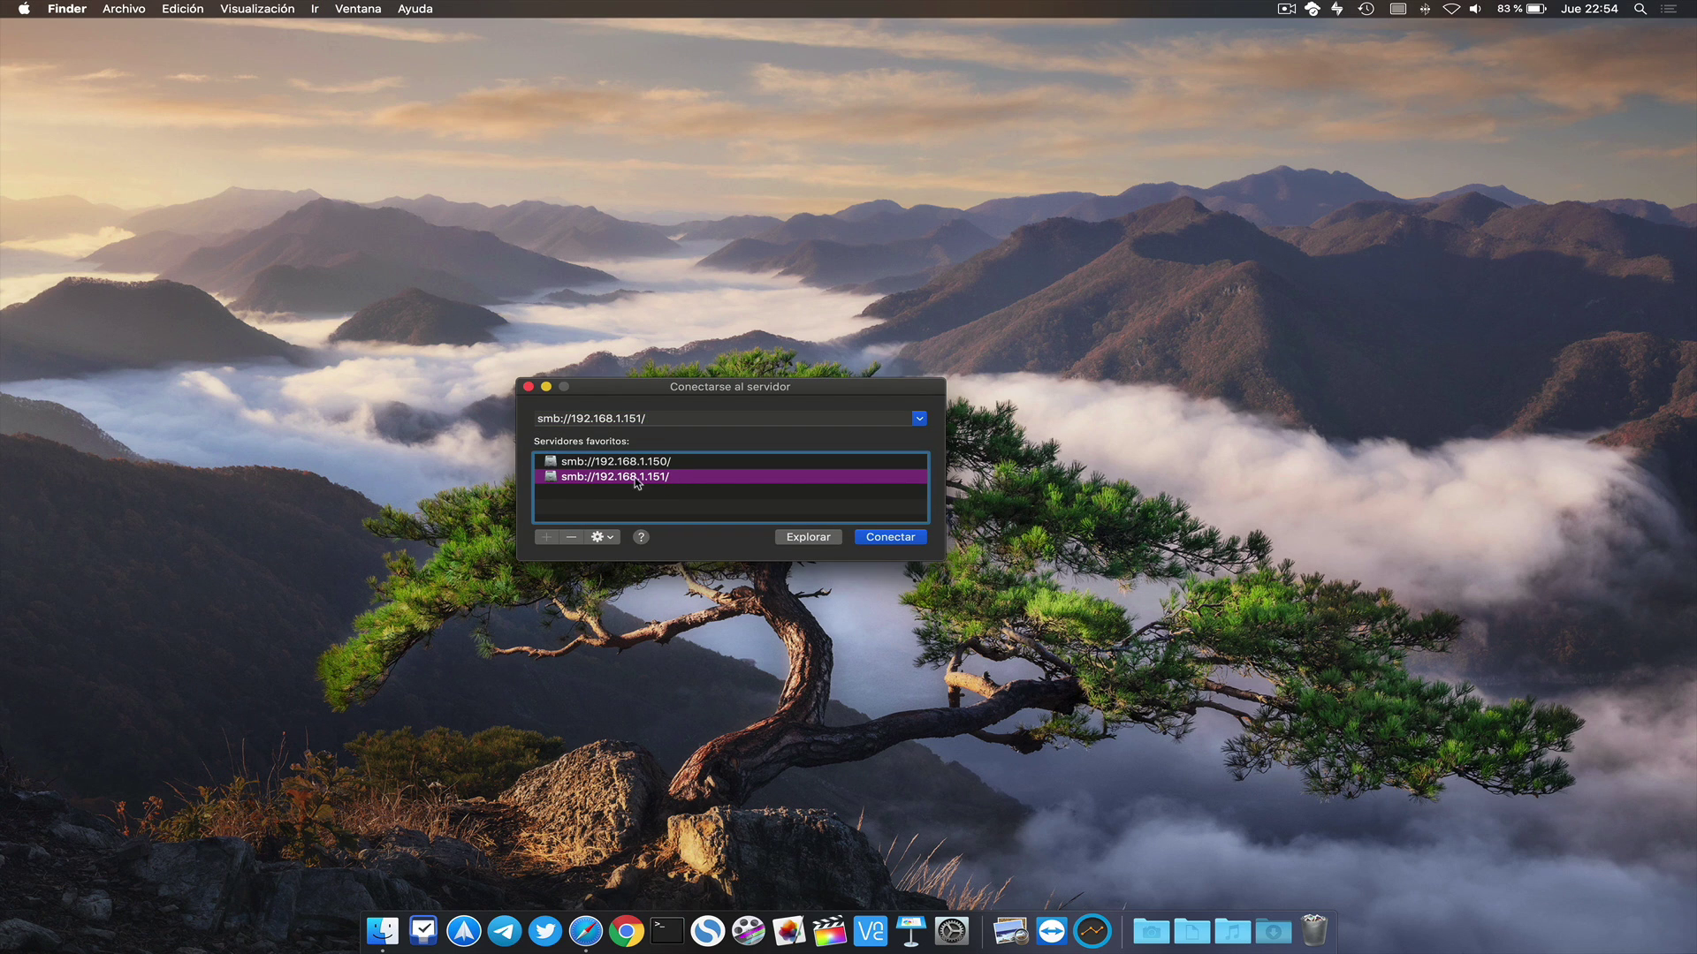
{"action": "double_click", "coordinate": [645, 482]}
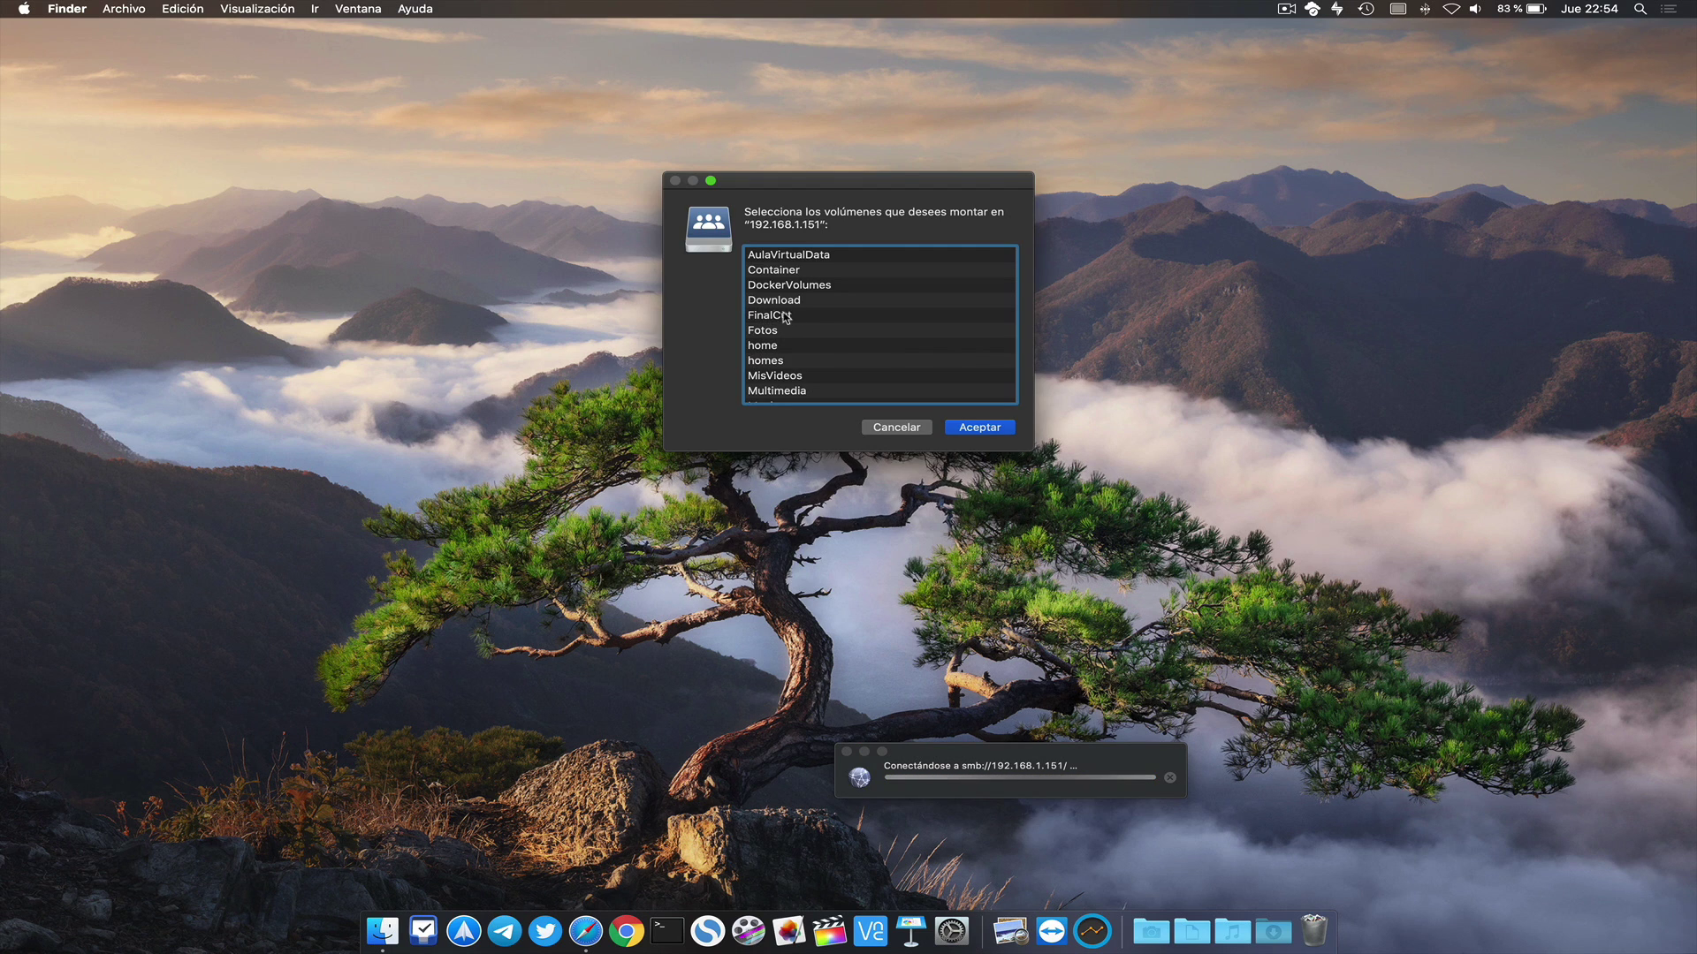
{"action": "double_click", "coordinate": [770, 320]}
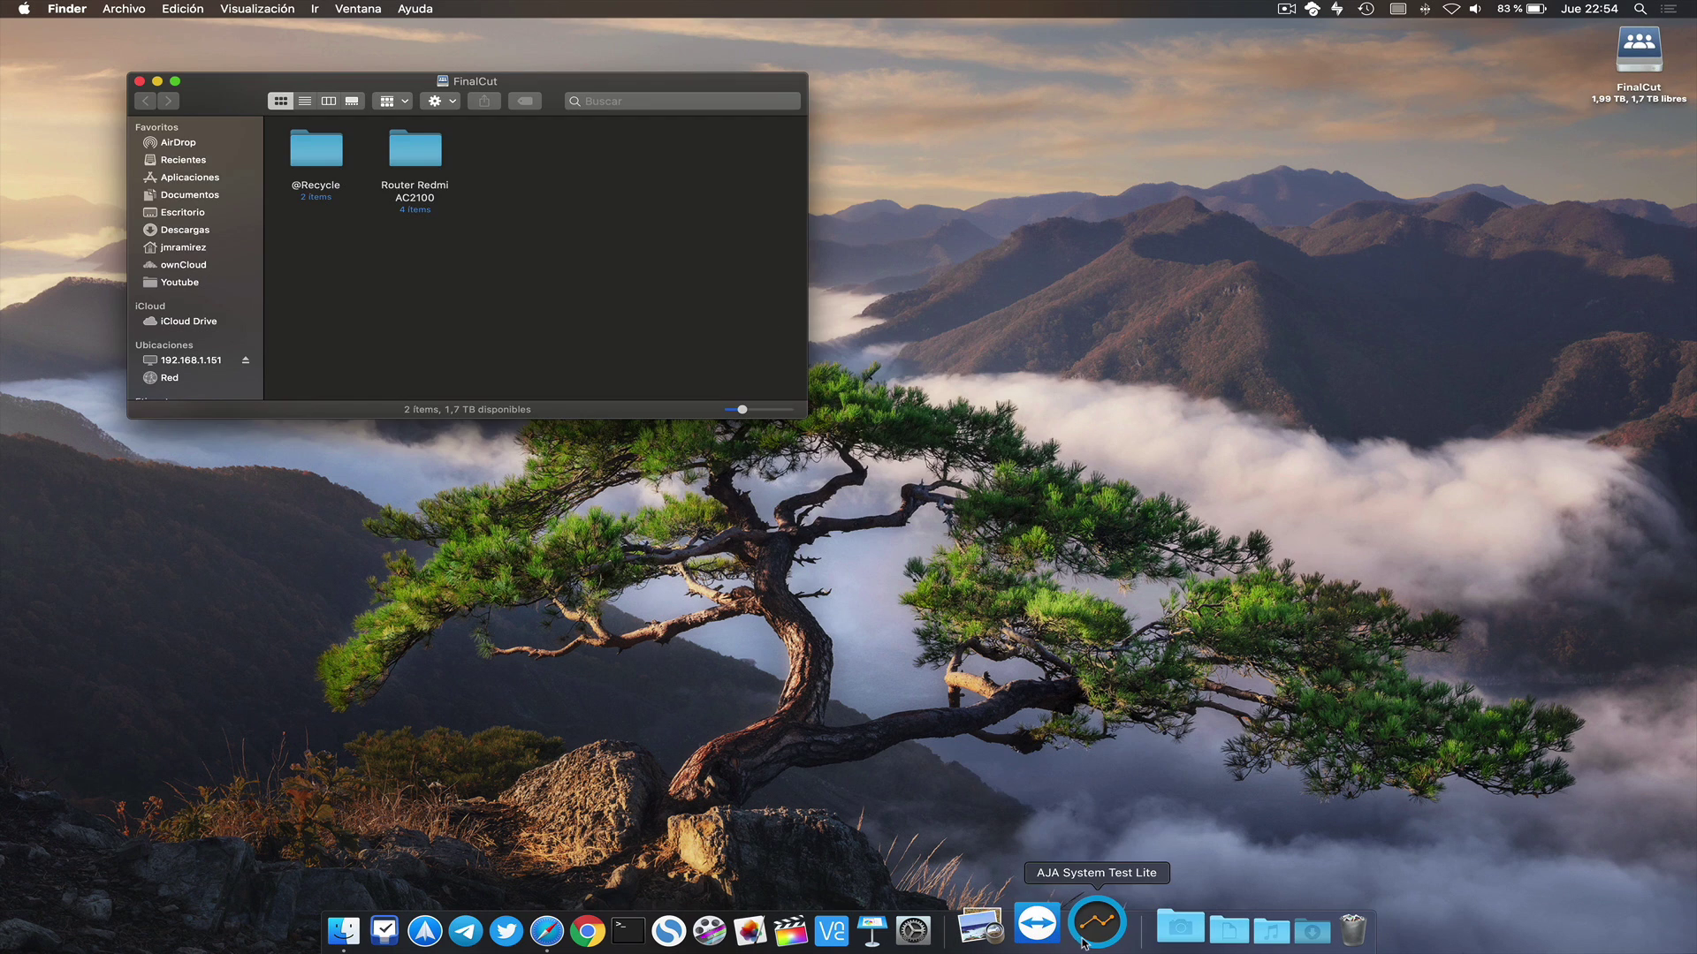
Open AJA System Test Lite, choose the FinalCut share on 192.168.1.151 as target disk, and start the speed test.
{"action": "left_click", "coordinate": [1084, 934]}
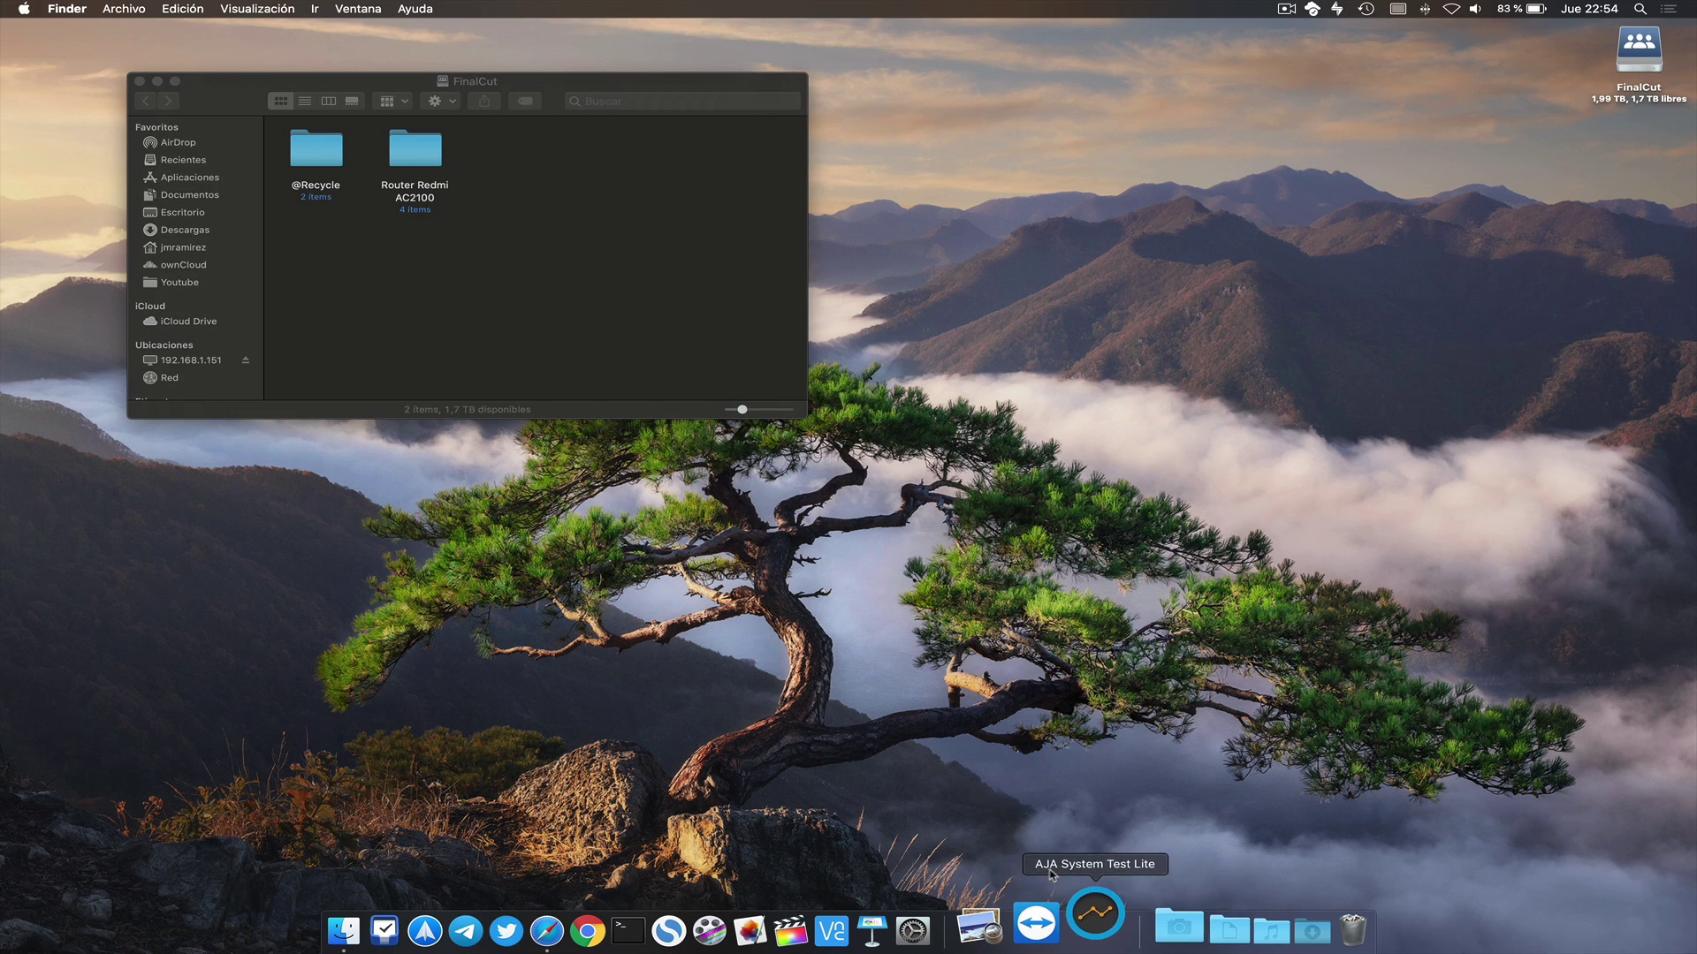
{"action": "left_click", "coordinate": [559, 412]}
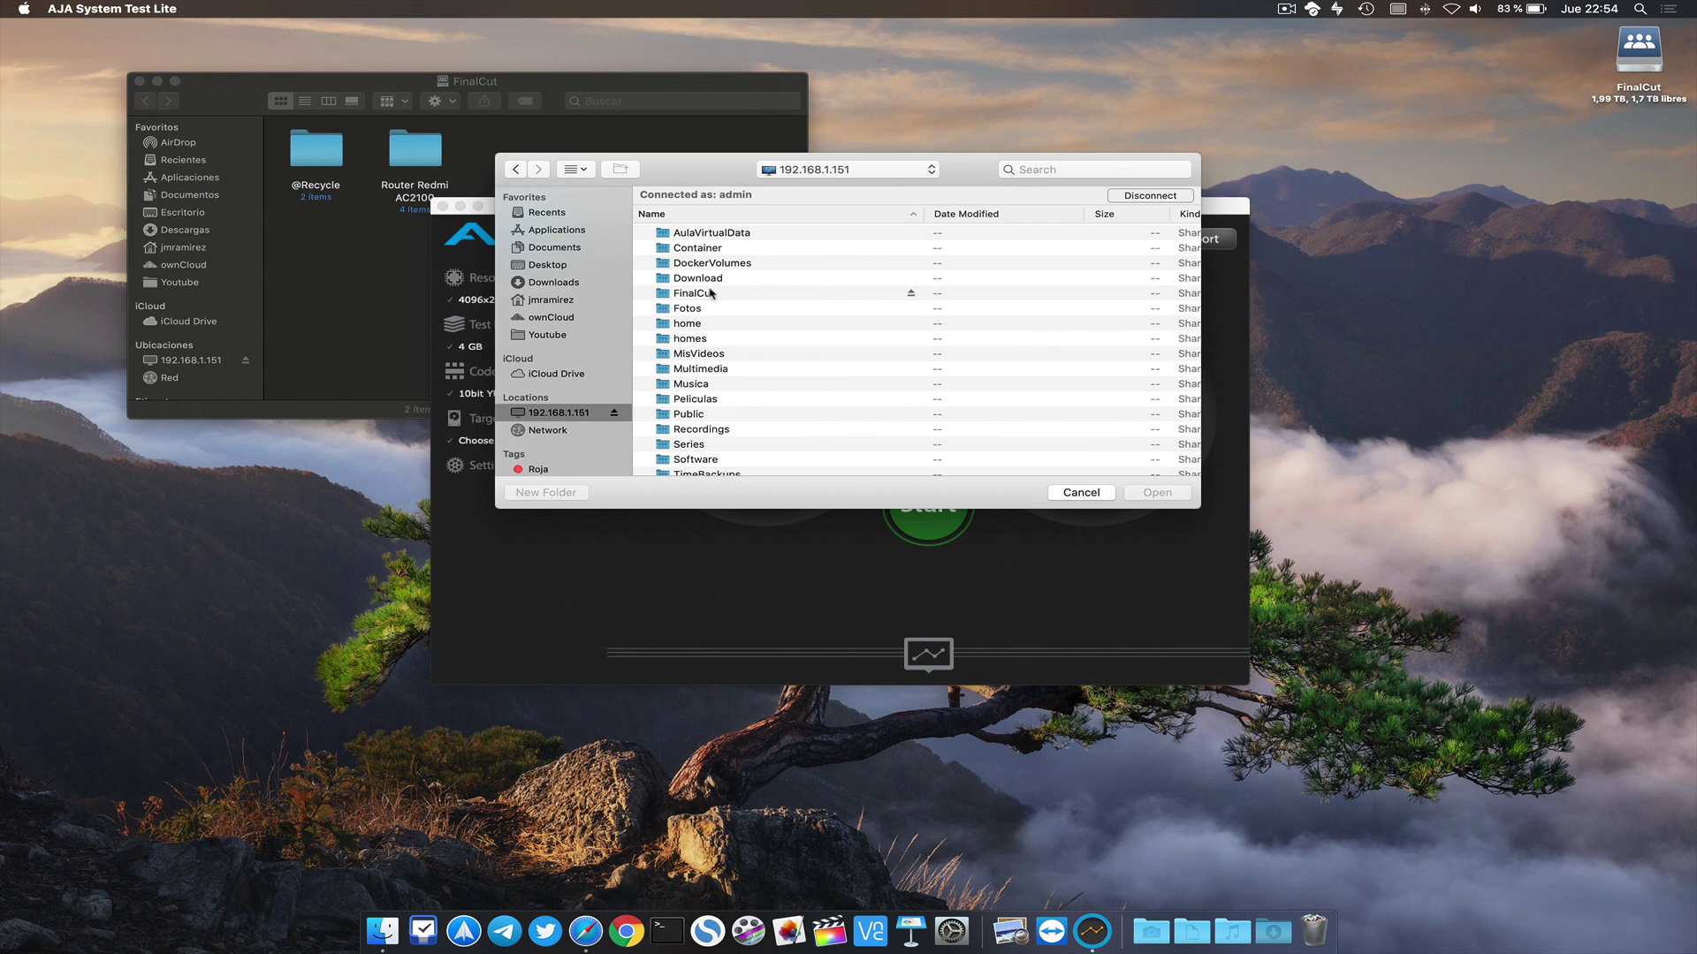
{"action": "double_click", "coordinate": [708, 292]}
{"action": "left_click", "coordinate": [1156, 493]}
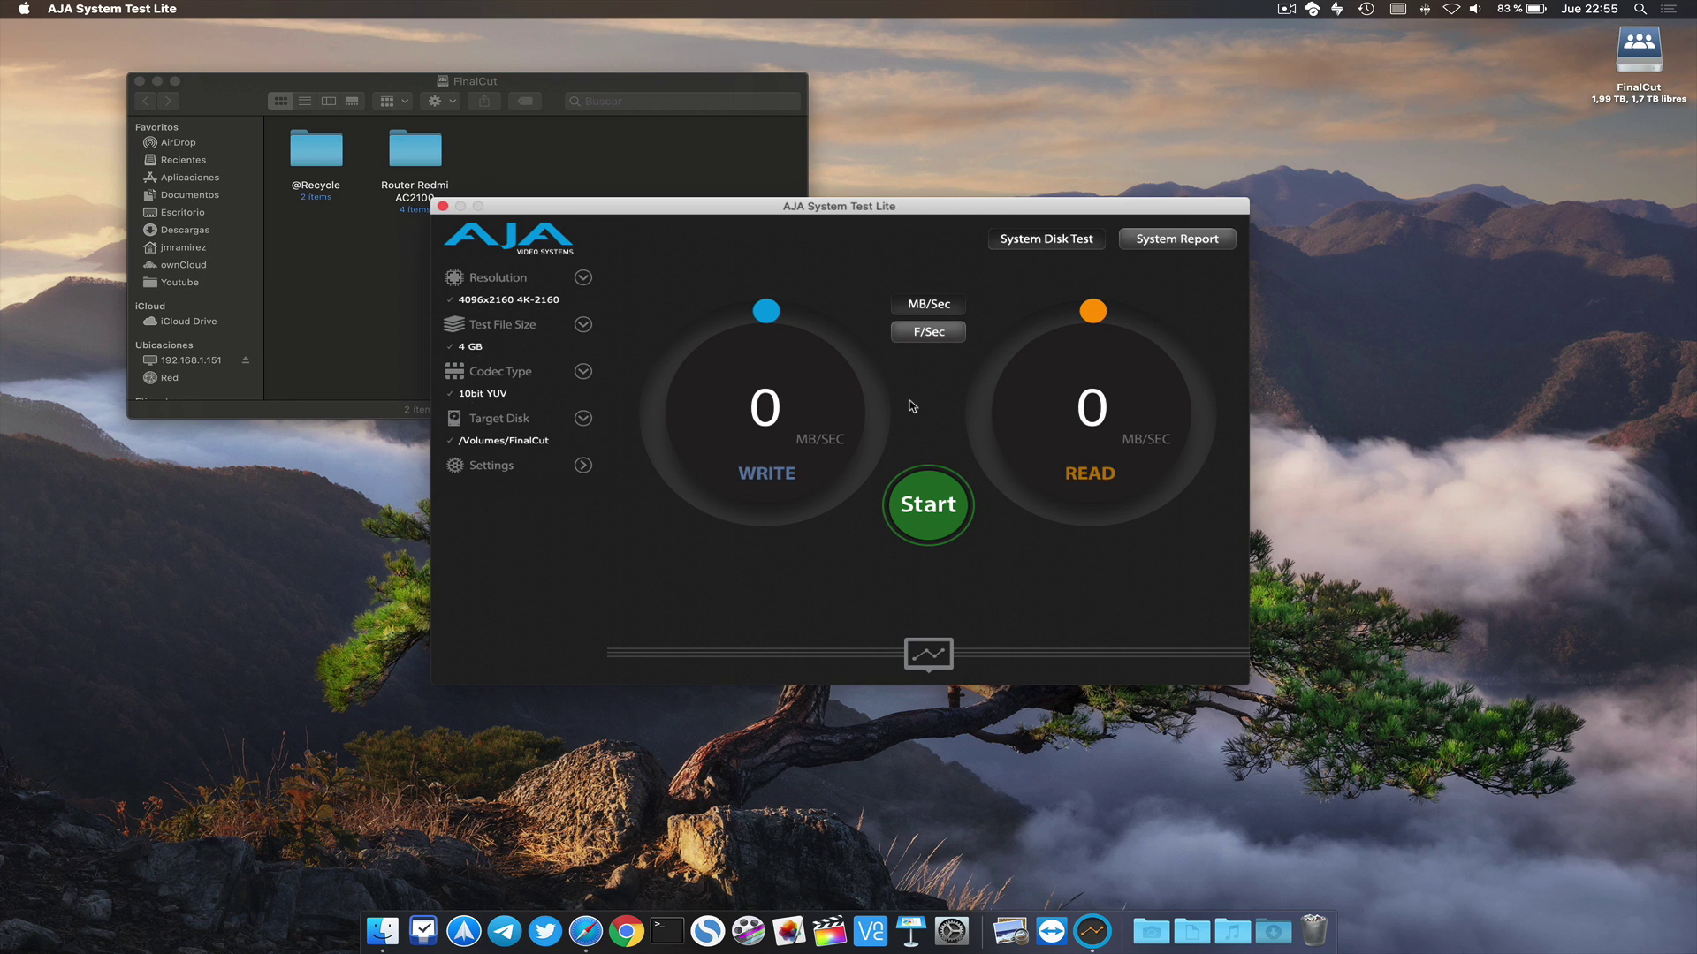
{"action": "left_click", "coordinate": [933, 506]}
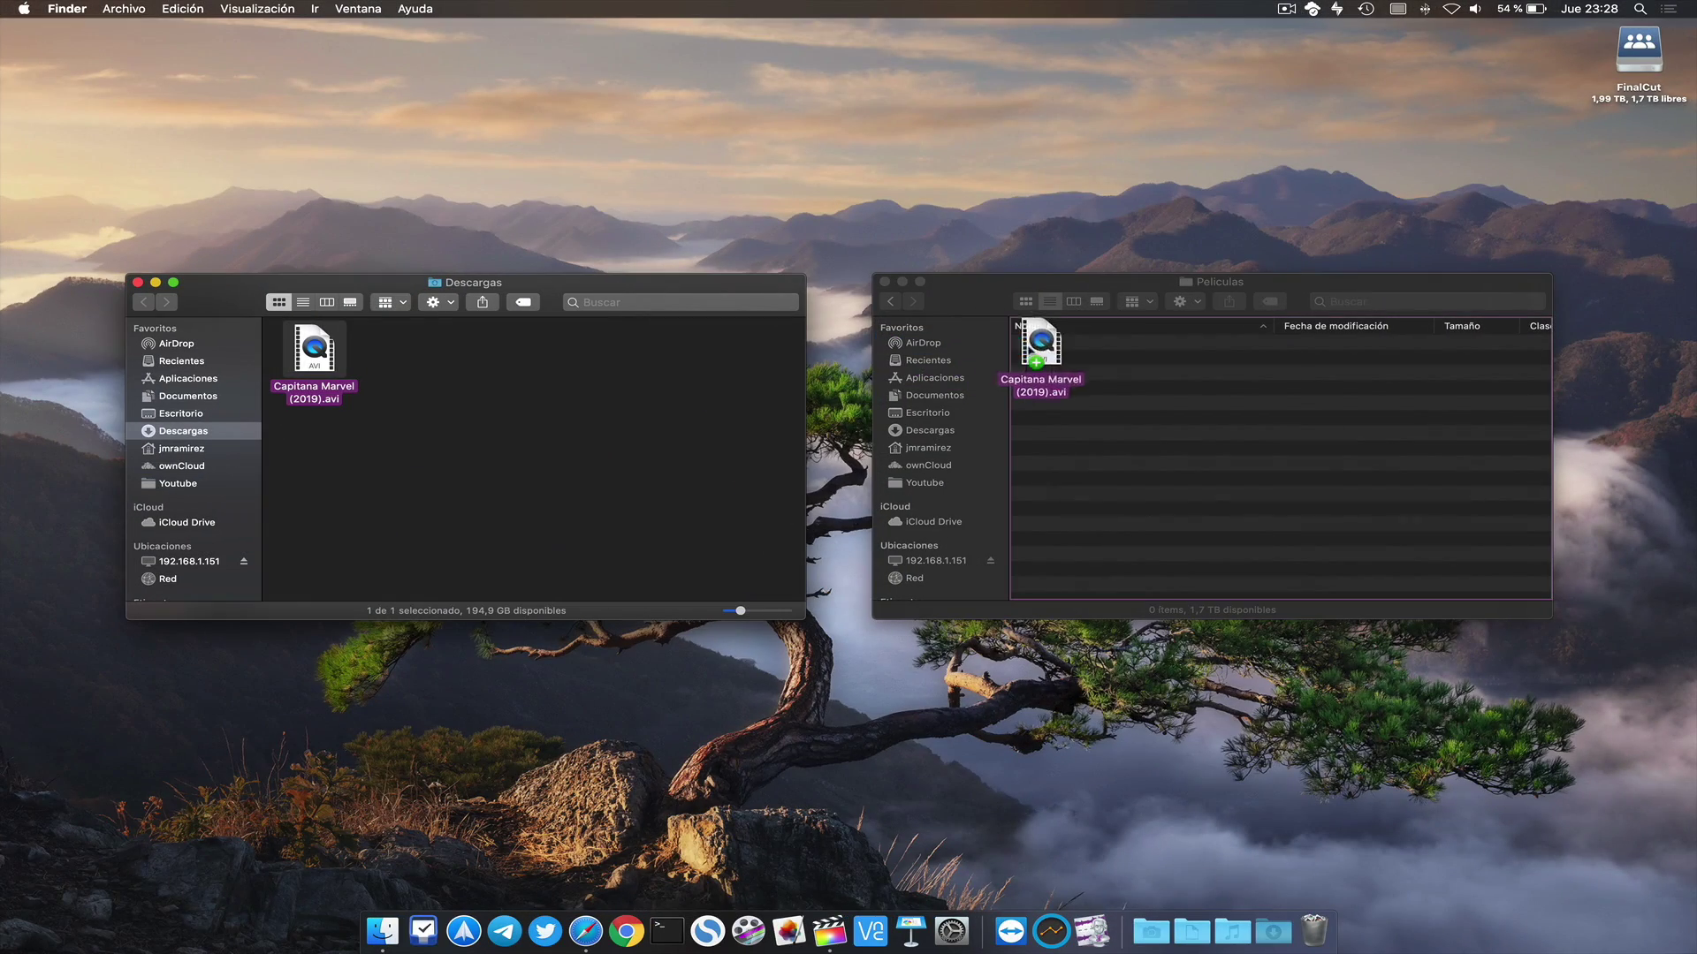
Copy Capitana Marvel (2019).avi from the Descargas folder into the Peliculas folder on the server.
{"action": "left_click_drag", "start_coordinate": [1040, 347], "coordinate": [1043, 353]}
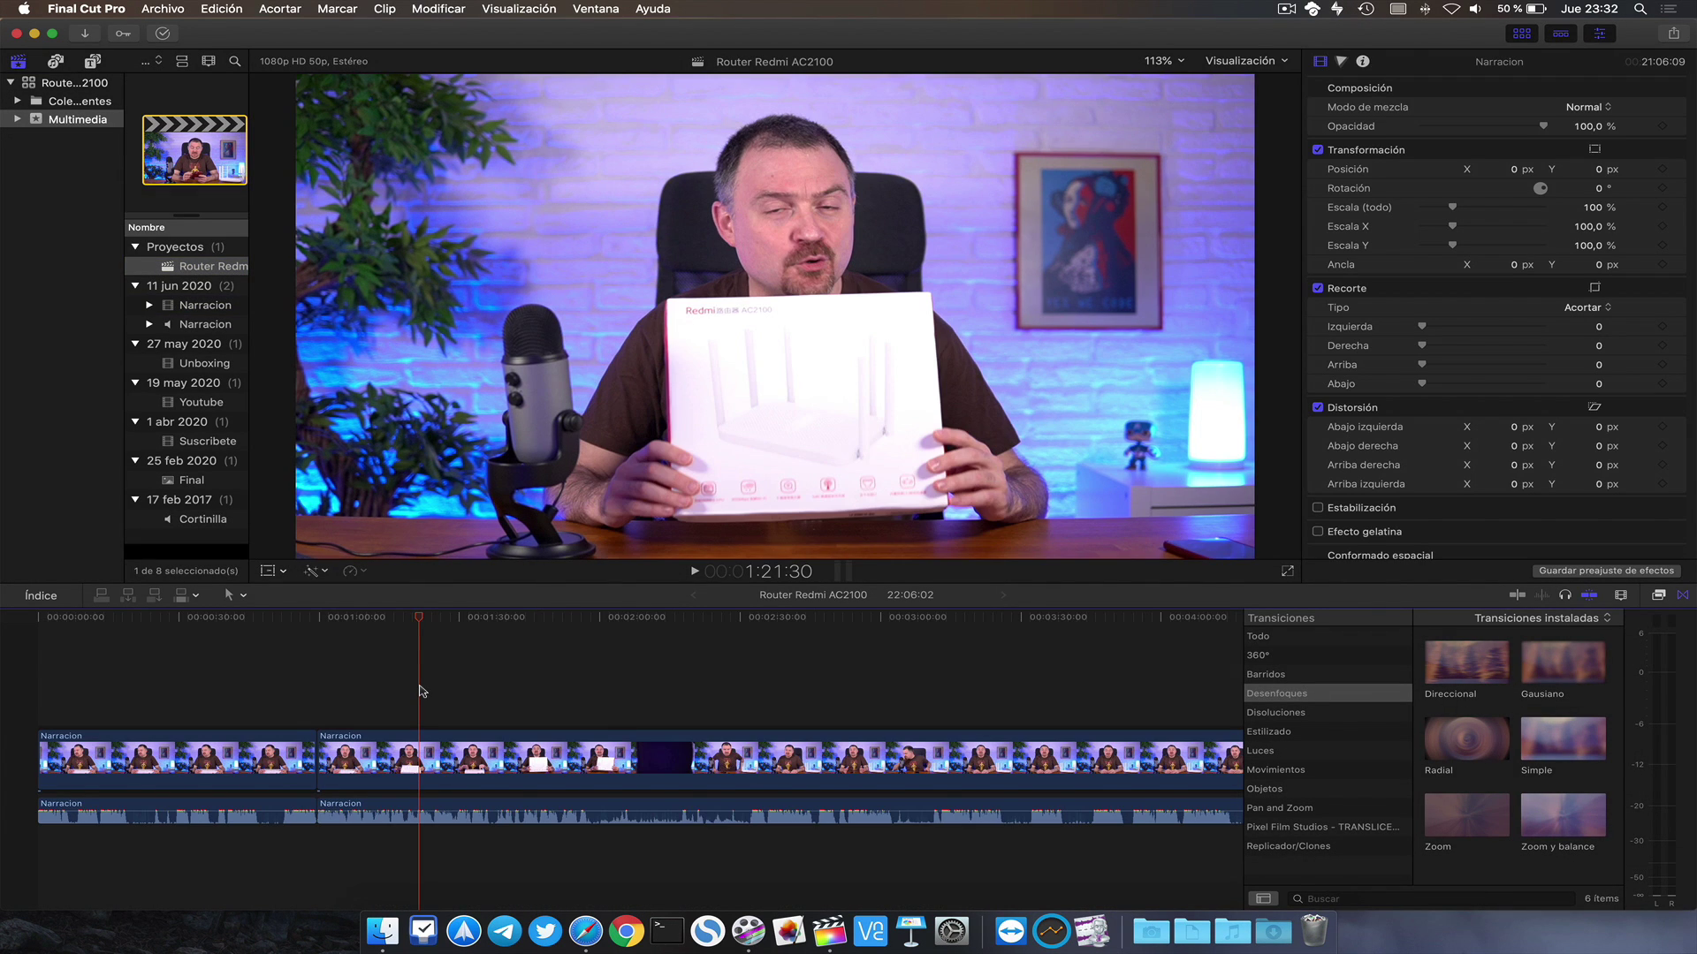
In Final Cut Pro, hide the transitions browser and split the Narracion clip with the Blade tool at about 2:32 and 3:02.
{"action": "left_click", "coordinate": [684, 680]}
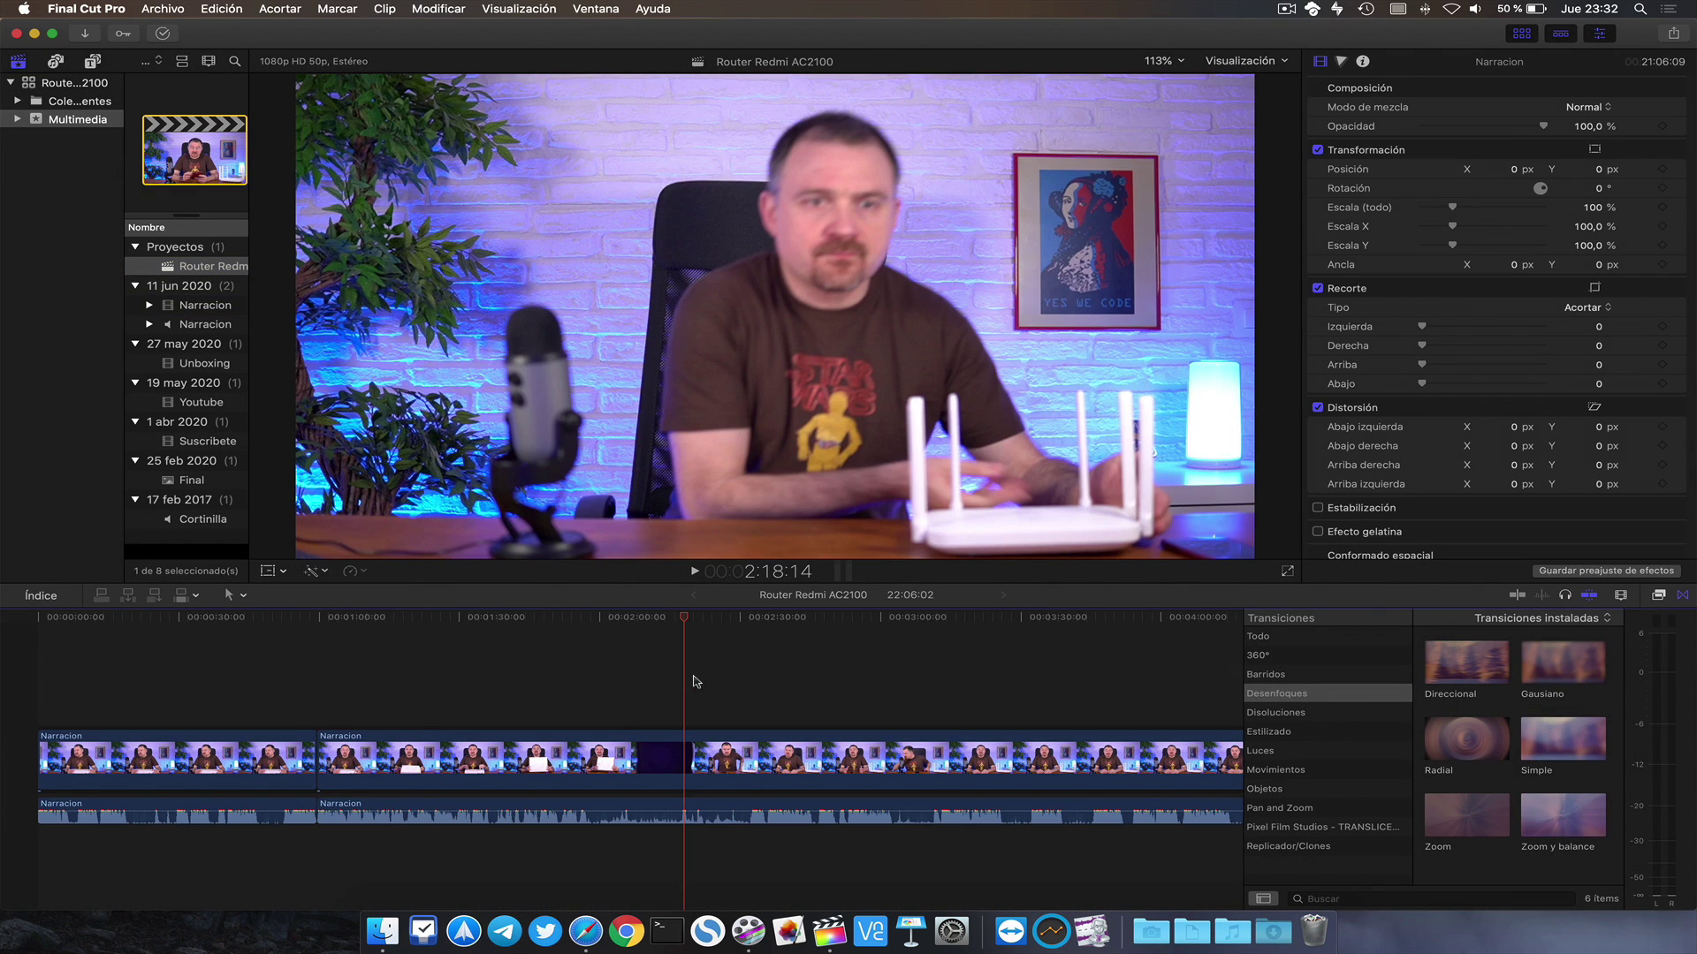
{"action": "left_click", "coordinate": [1566, 597]}
{"action": "left_click", "coordinate": [840, 619]}
{"action": "key", "text": "b"}
{"action": "left_click", "coordinate": [751, 760]}
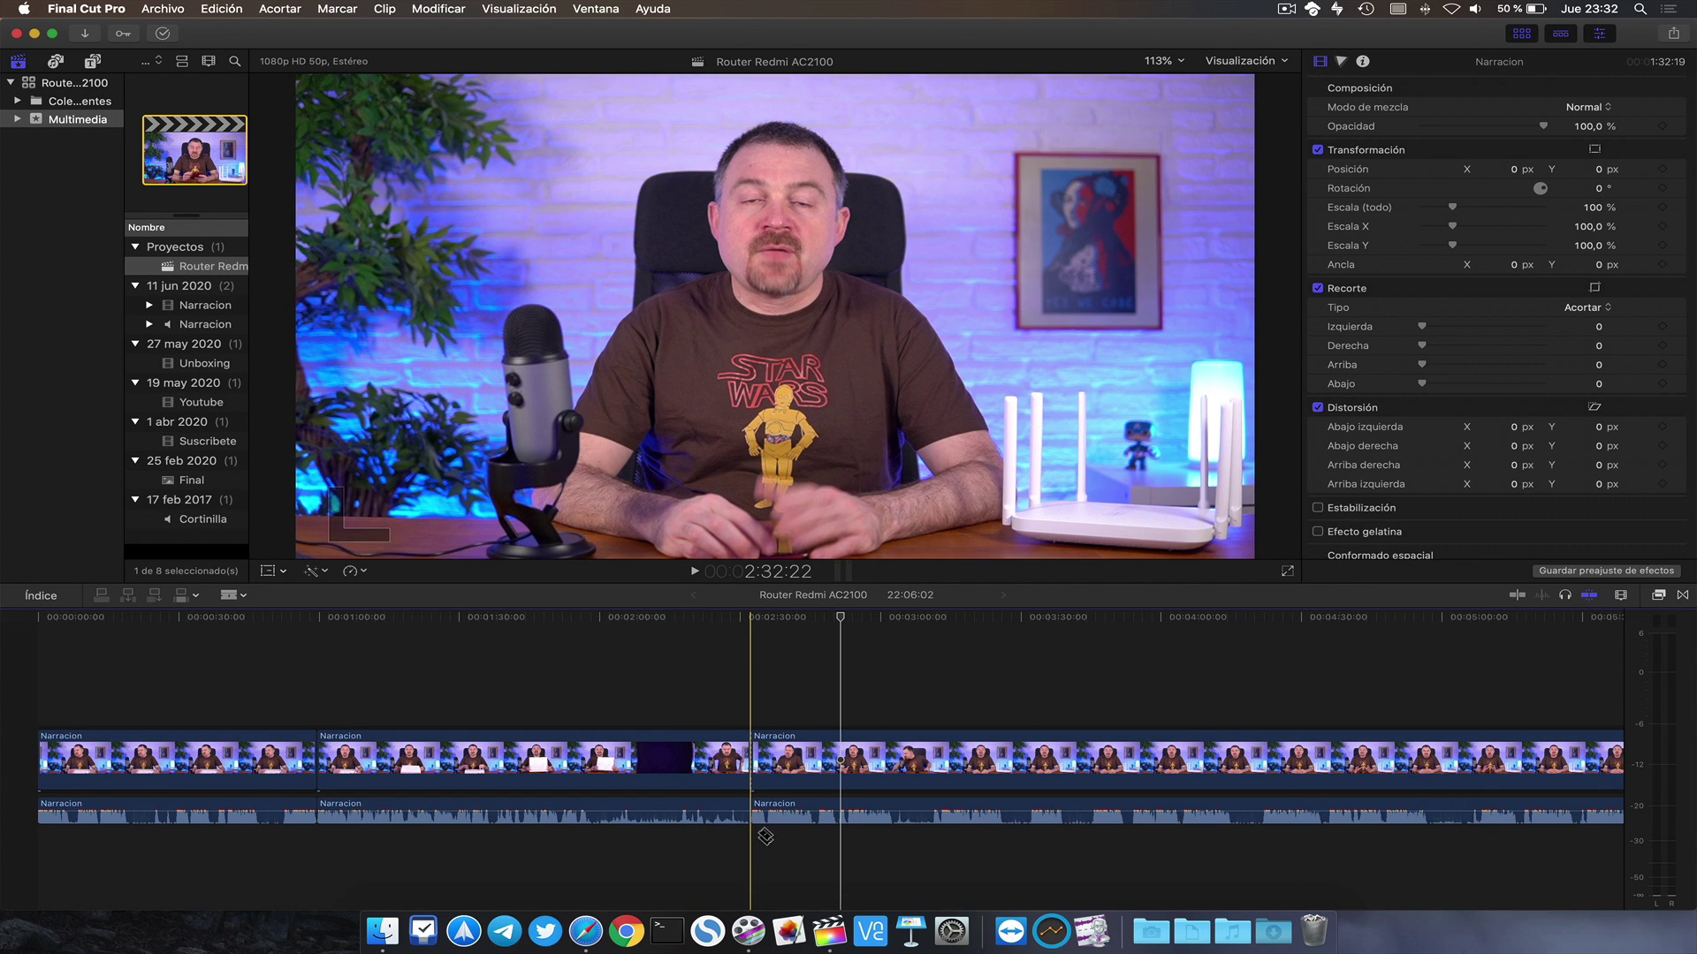
{"action": "left_click", "coordinate": [899, 837]}
Delete the Narracion segment between about 1:00 and 2:32 from the timeline.
{"action": "key", "text": "a"}
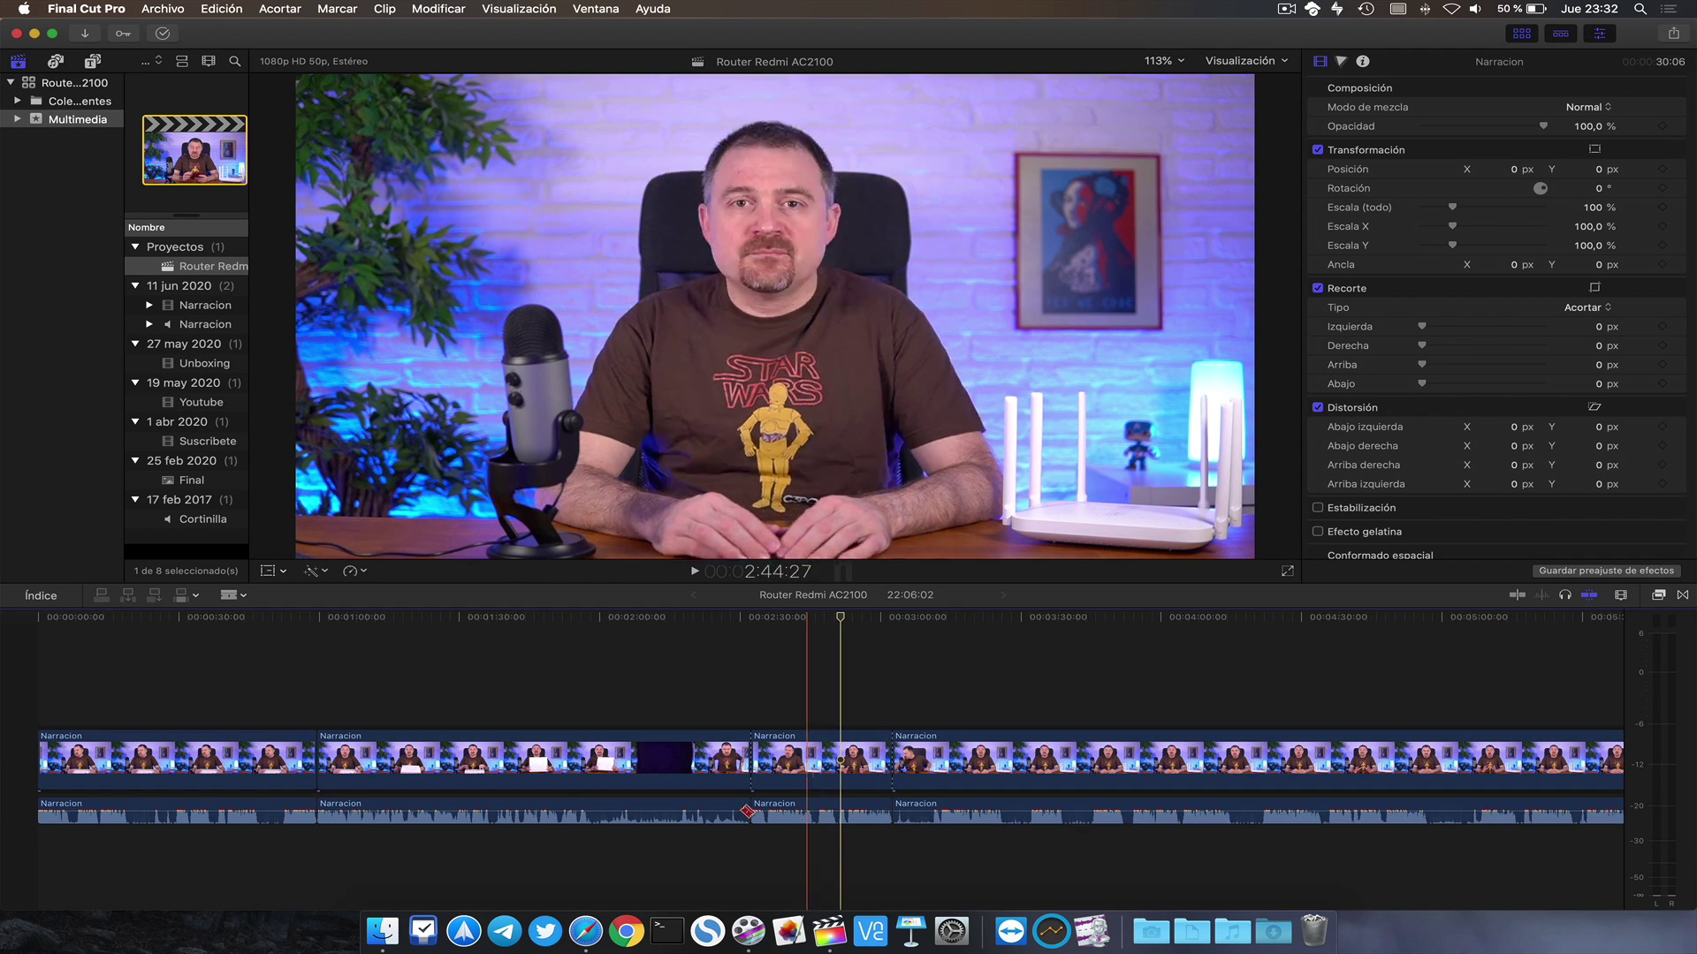
{"action": "left_click", "coordinate": [591, 745]}
{"action": "key", "text": "BackSpace"}
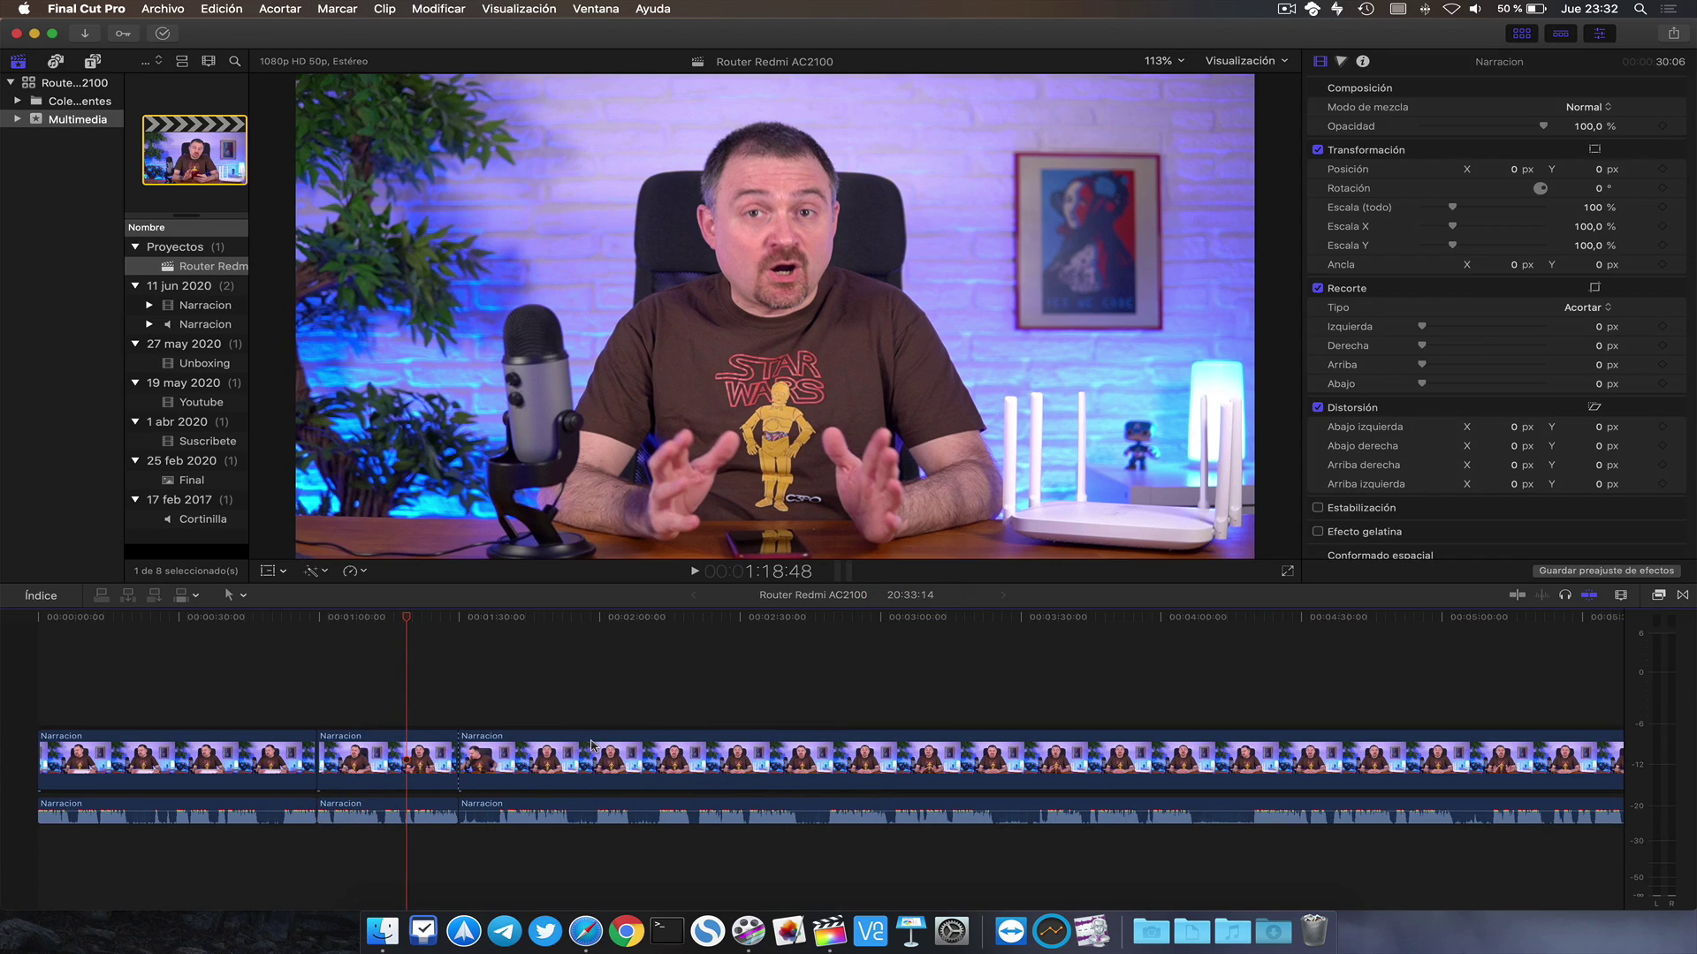